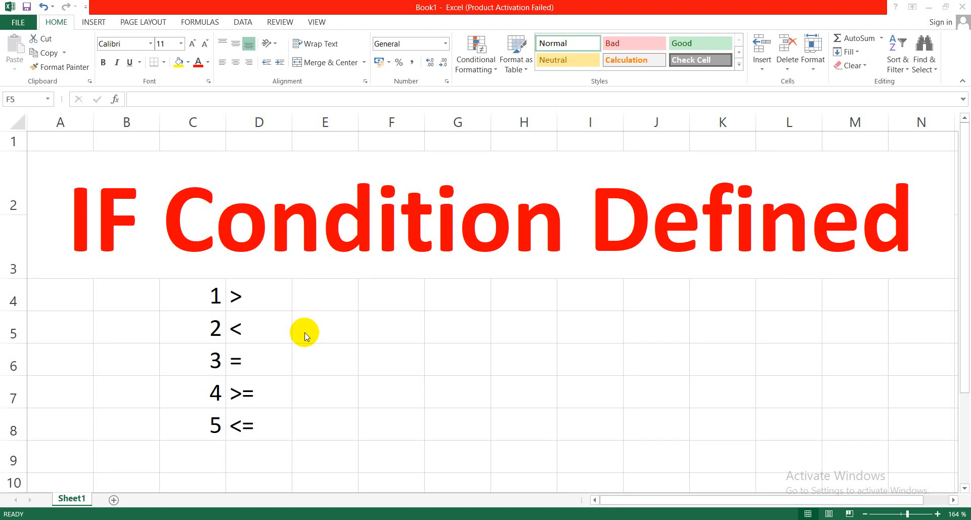
Enter 9 in cell E4 as the value to test.
click(315, 298)
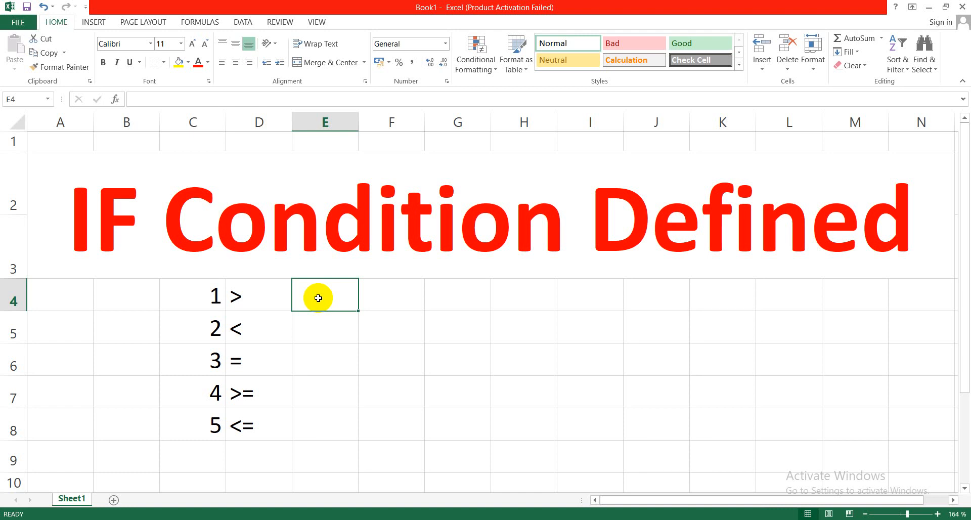
text(9)
click(379, 324)
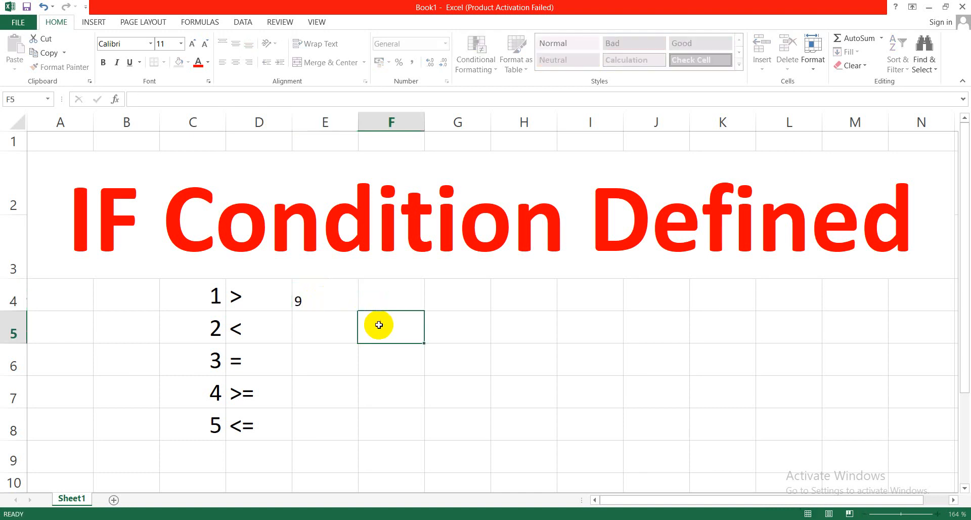
click(382, 296)
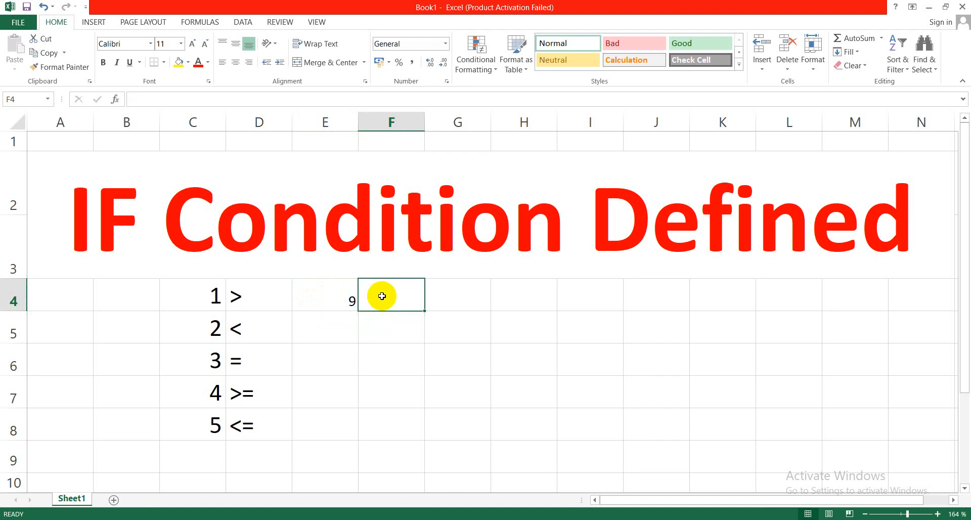
click(343, 298)
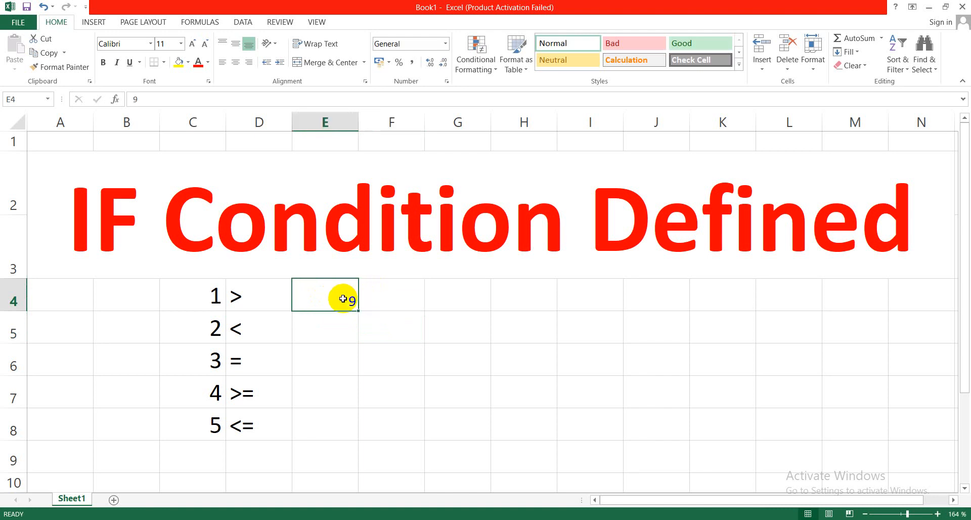
click(386, 298)
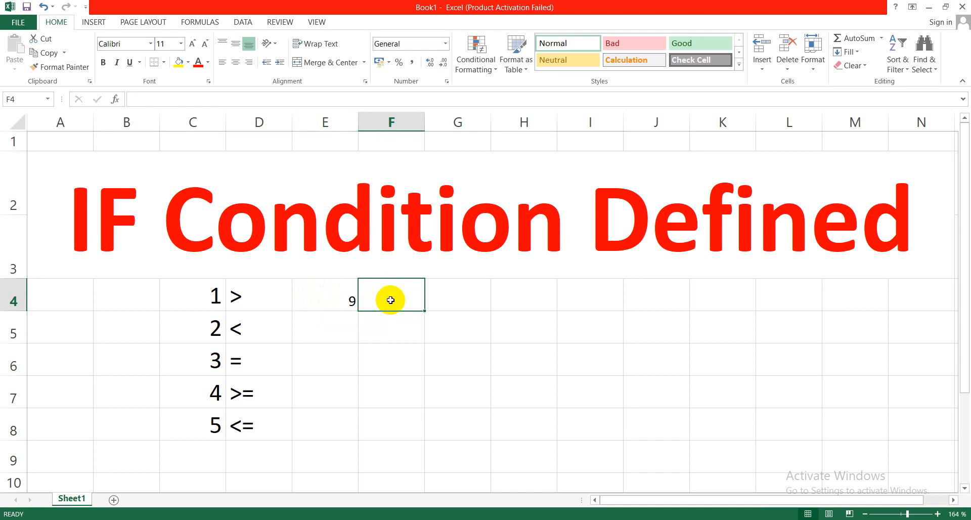
click(339, 298)
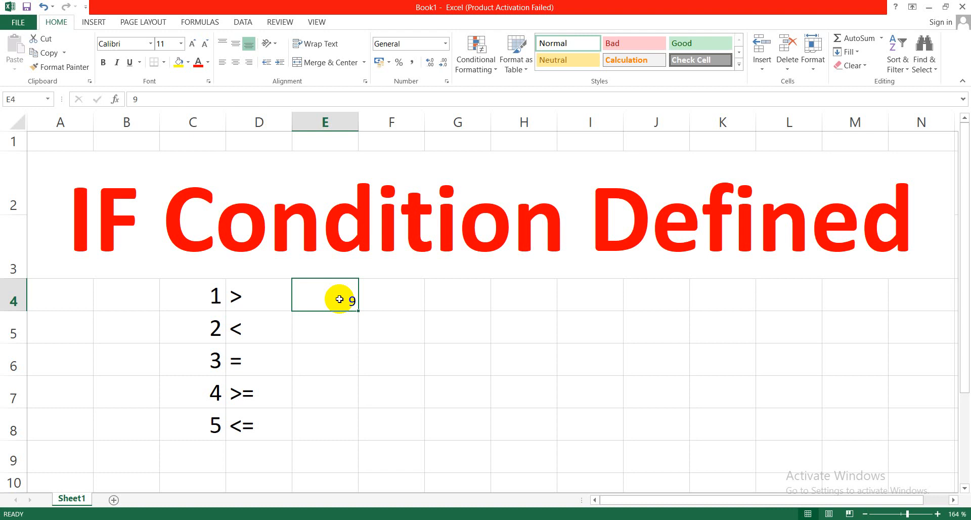
Start an IF formula in cell F4 with a reference to E4 in its logical test.
click(393, 300)
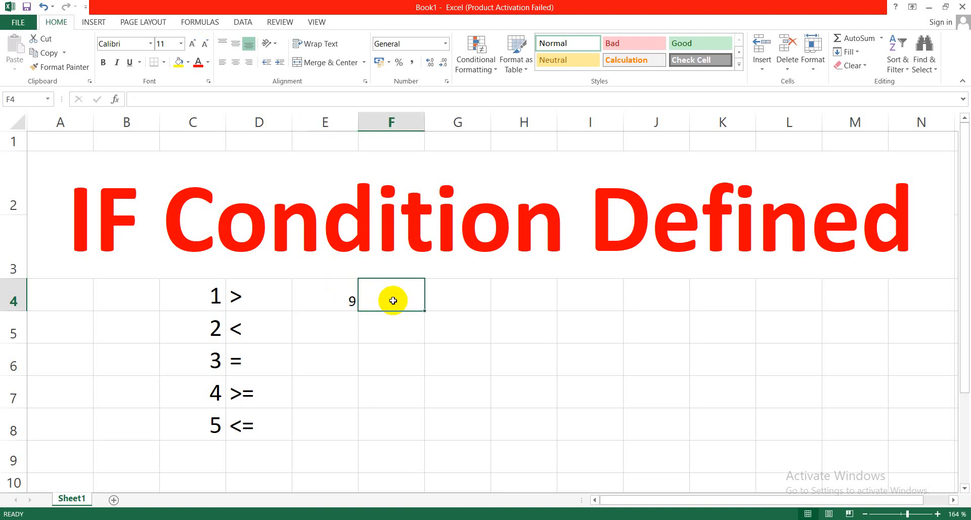
text(=IF)
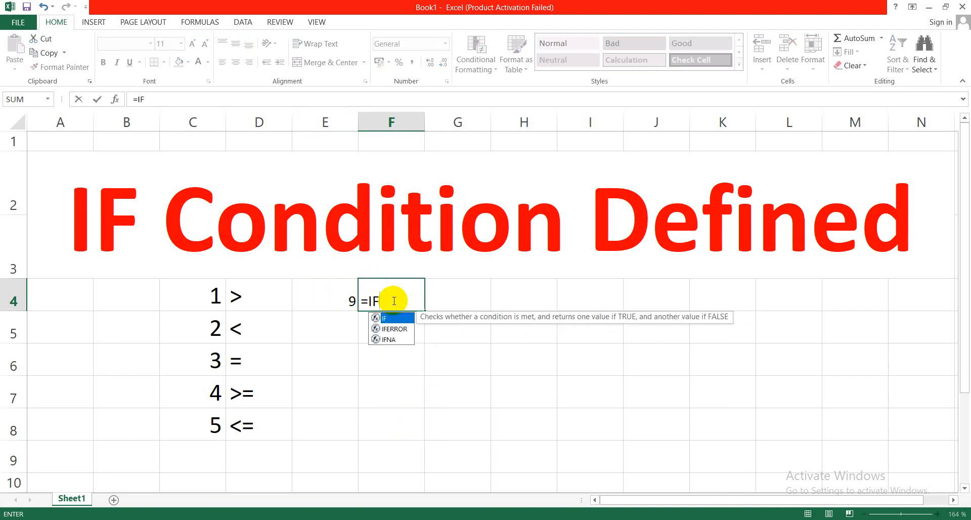
text(()
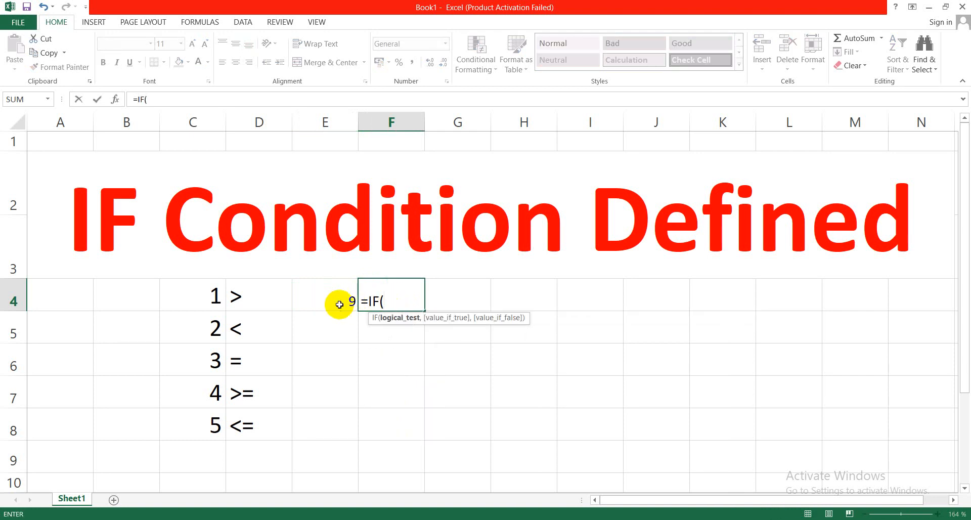
click(325, 294)
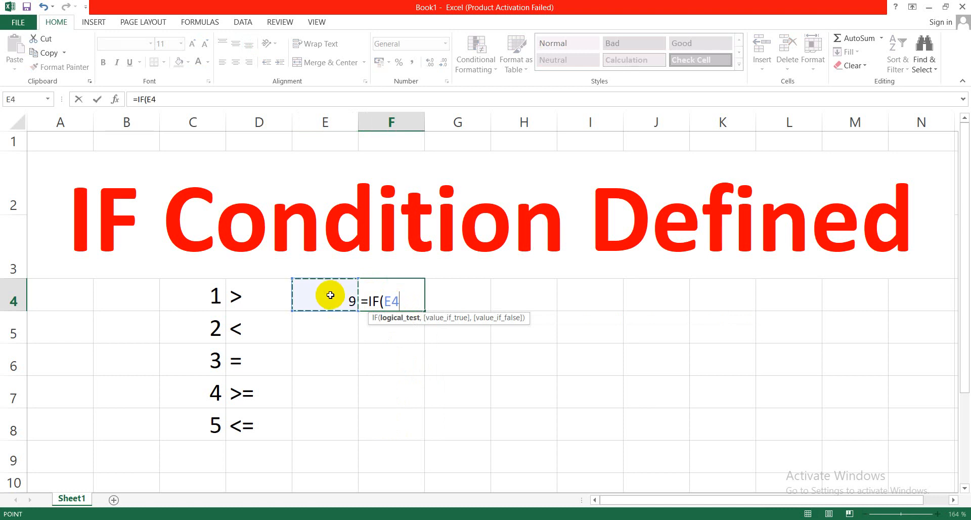
text(,)
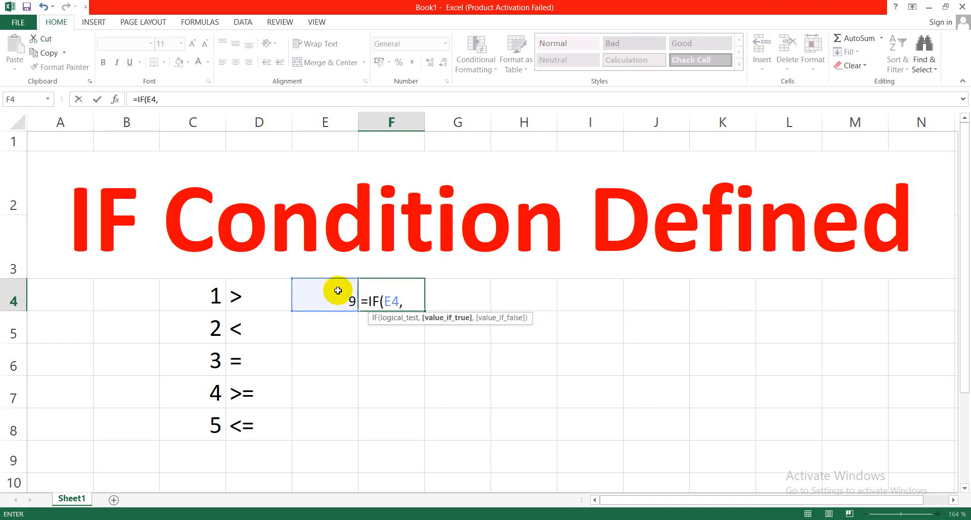
text(")
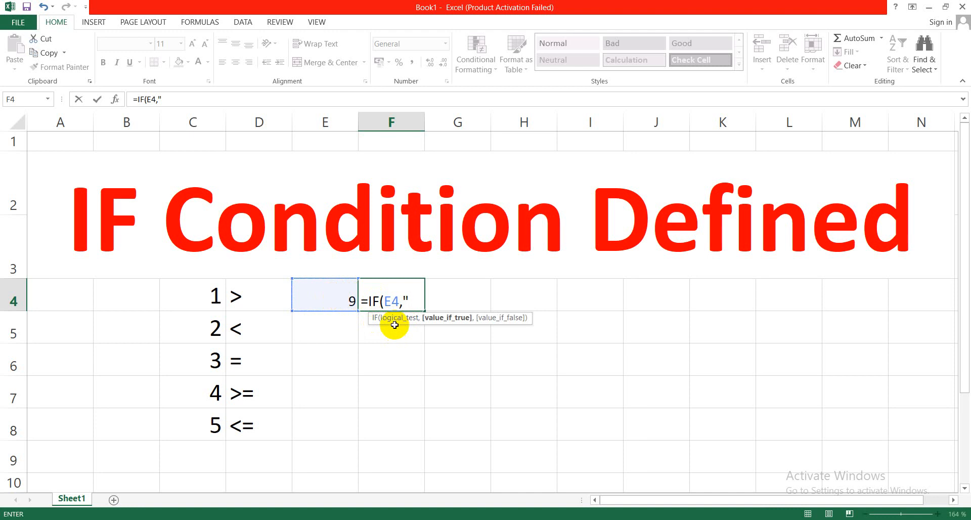
text(8)
key(BackSpace)
key(BackSpace)
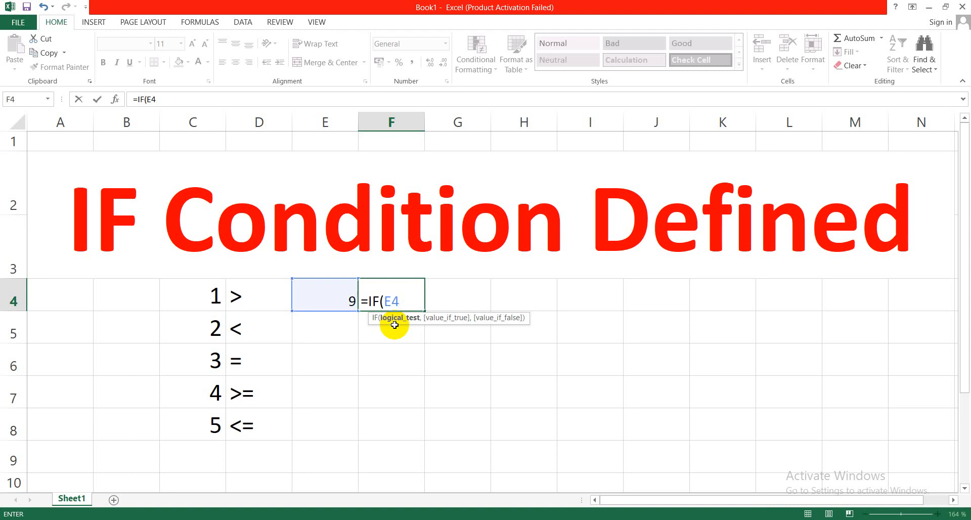
Complete the formula in F4 as =IF(E4>8,"ON TIME","LATE").
text(>)
text(8,)
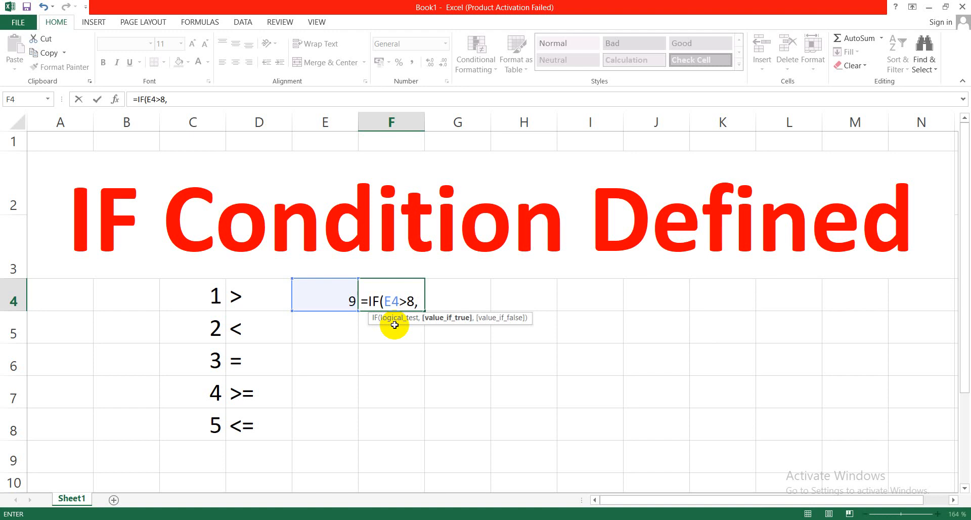
text("ON TIME)
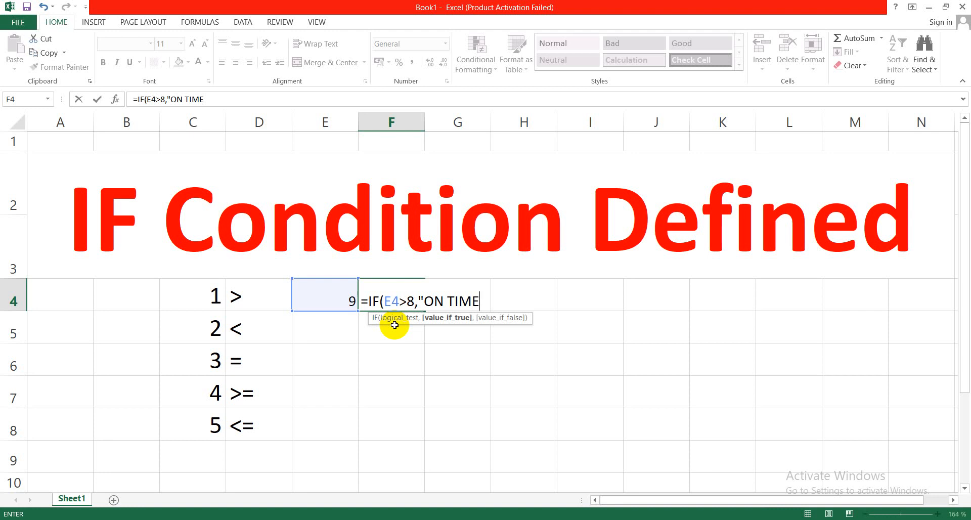
text(",)
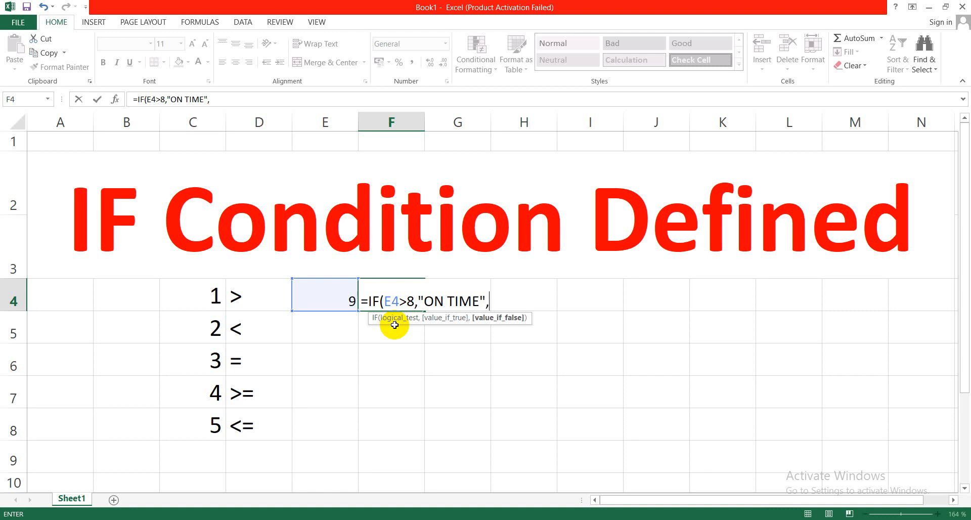
text(")
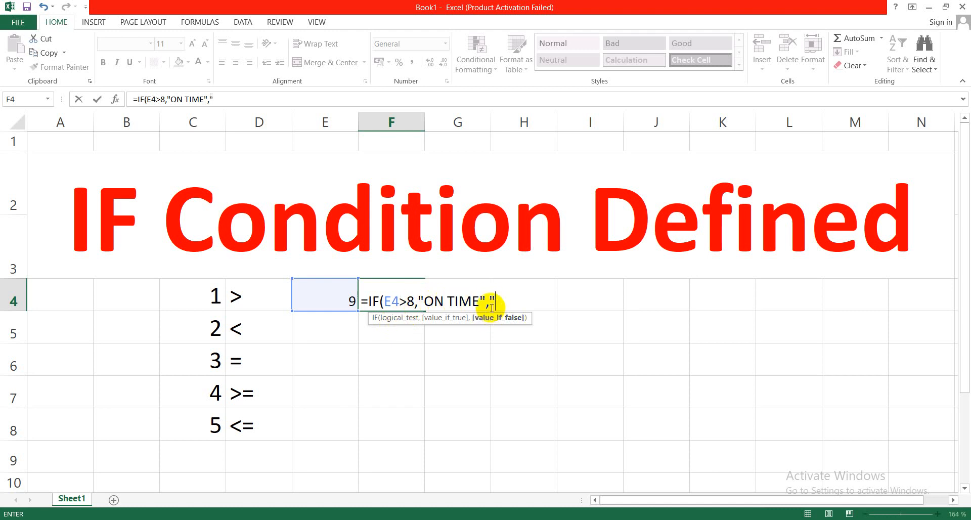
text(LATE"))
key(Return)
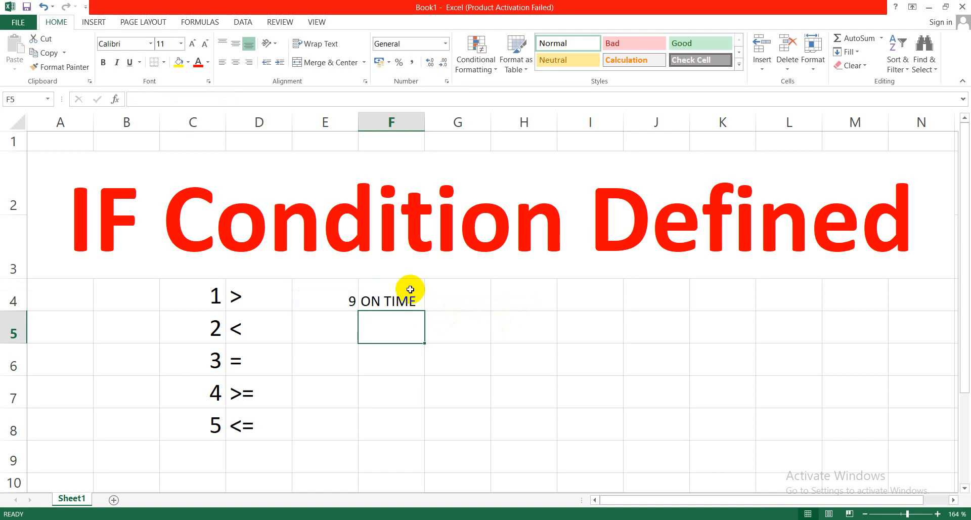
Check the value in E4 against the formula's result, and clear the greater-than formula from F4.
click(408, 289)
click(327, 300)
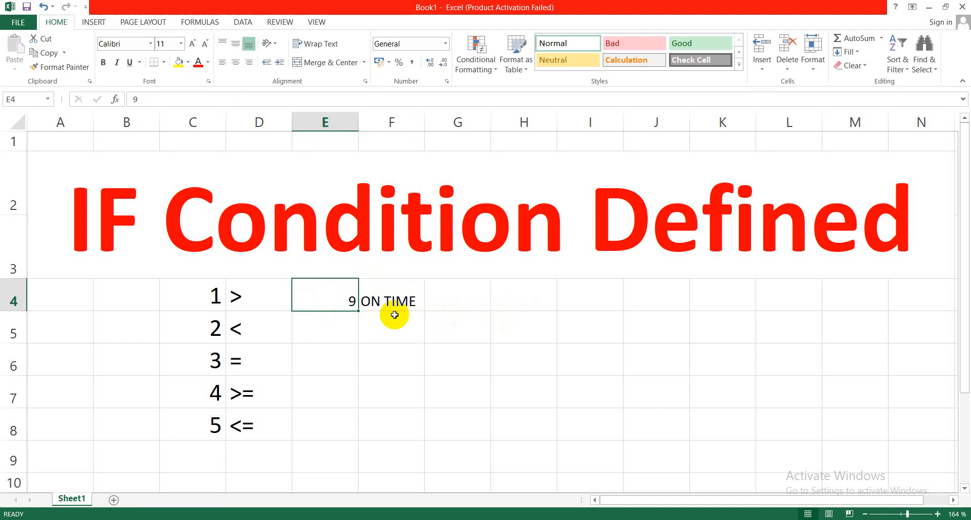
click(395, 297)
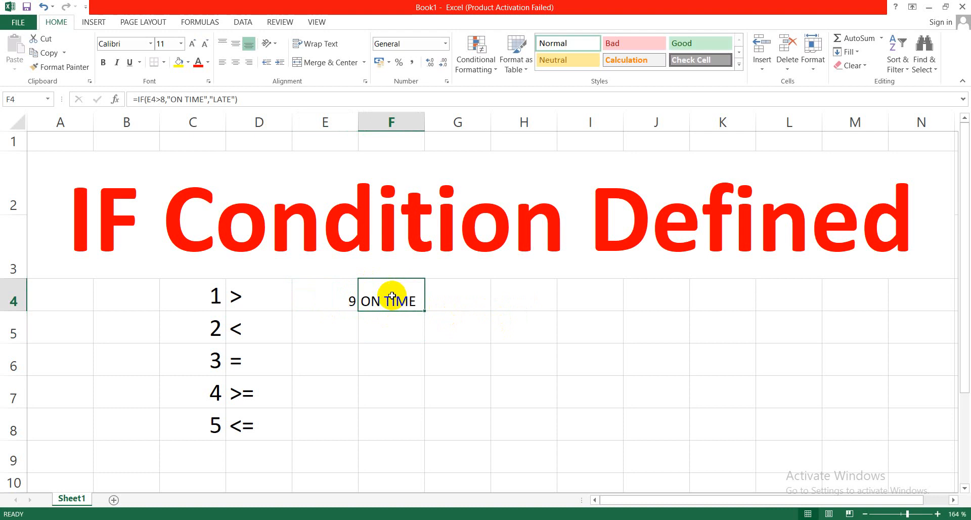
key(Delete)
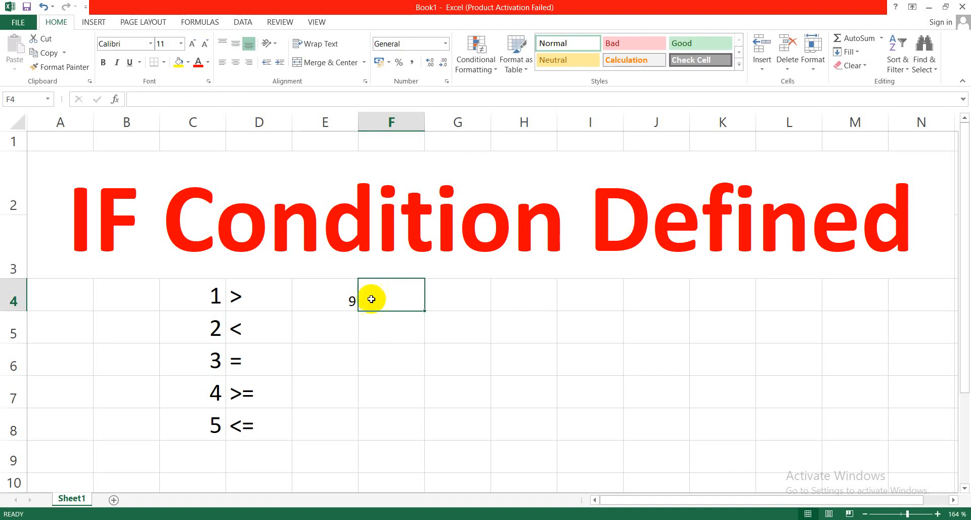
Enter the less-than formula =IF(E4<9,"ON TIME","LATE") in cell F4.
click(353, 298)
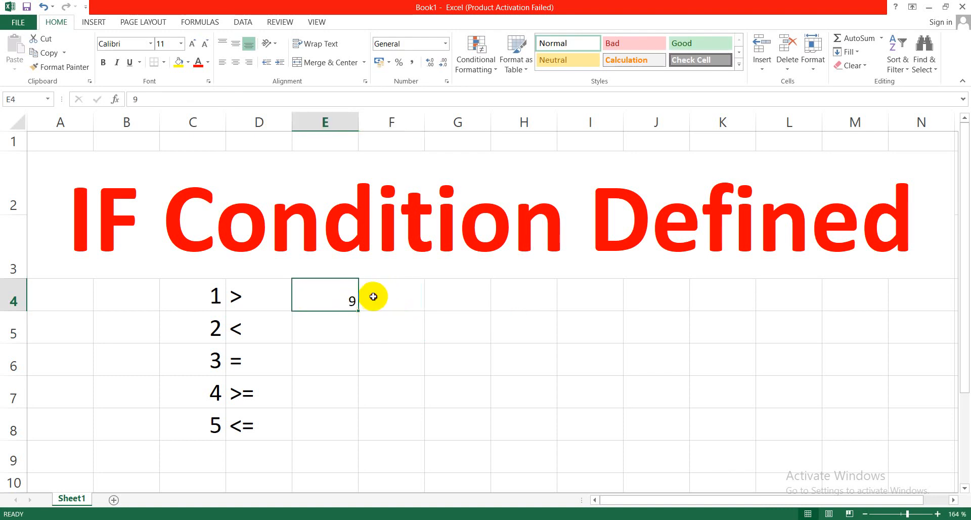
click(372, 297)
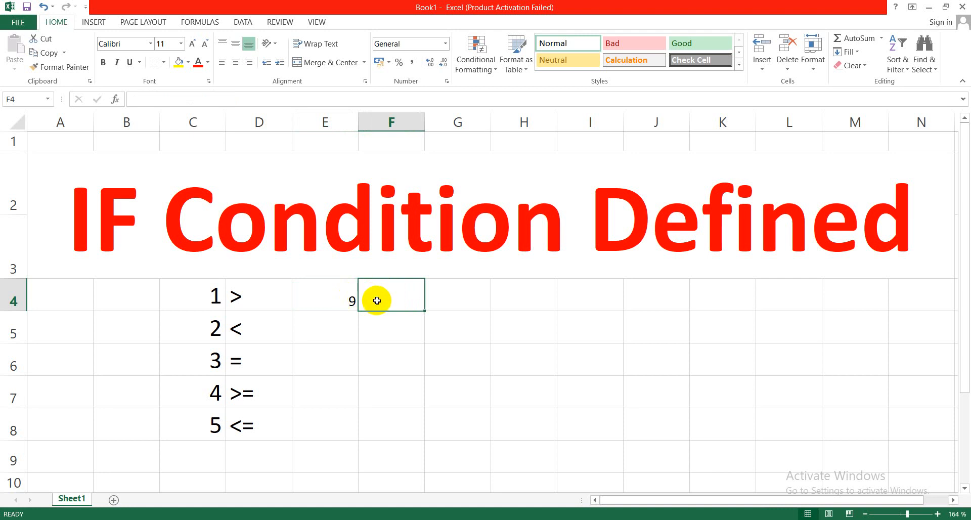
text(=I)
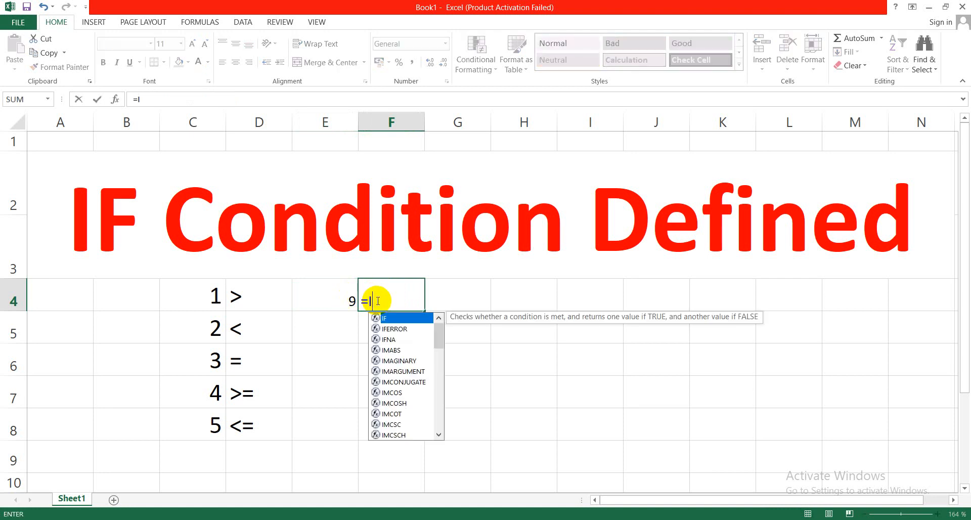
text(F()
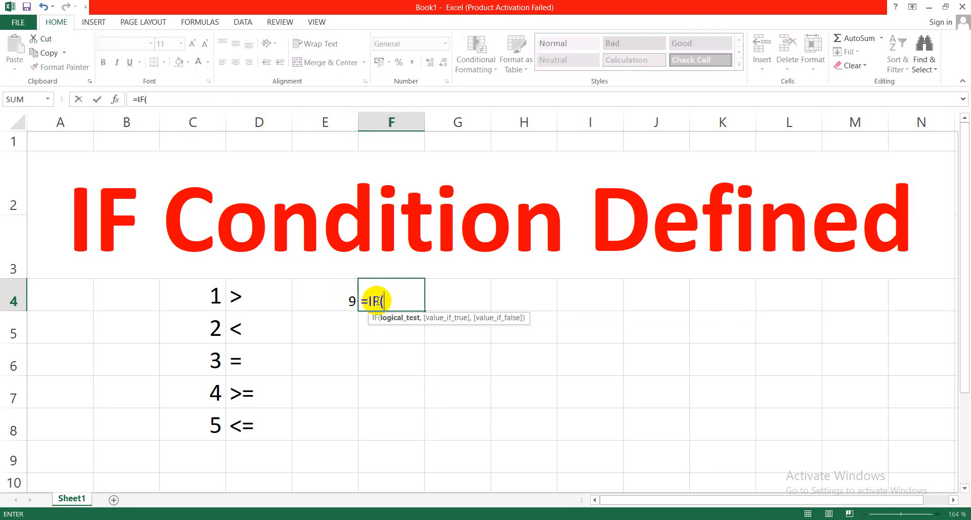
click(339, 295)
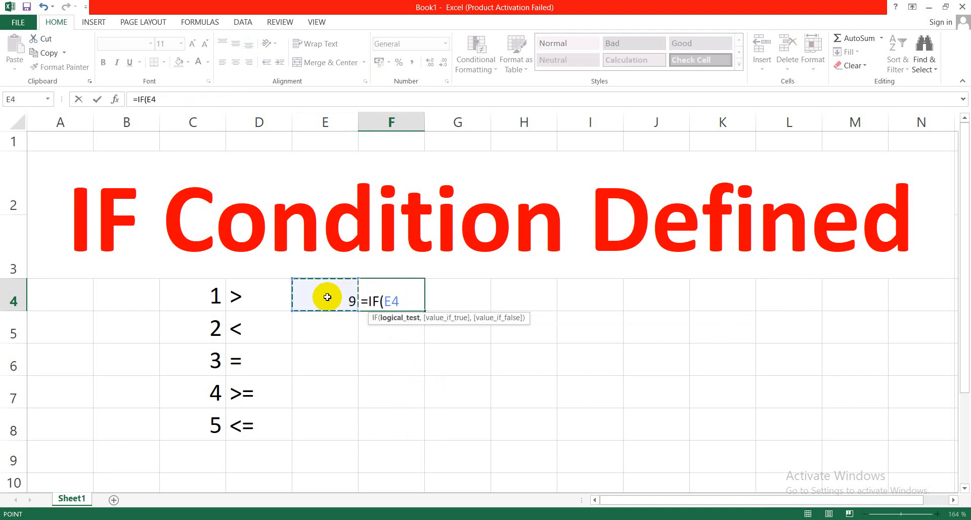
text(<9,)
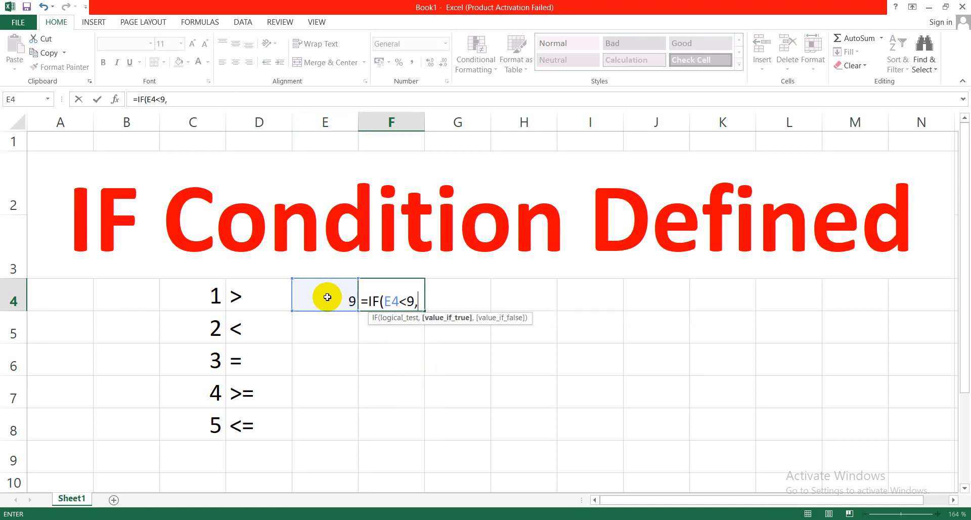
text("ON TIME)
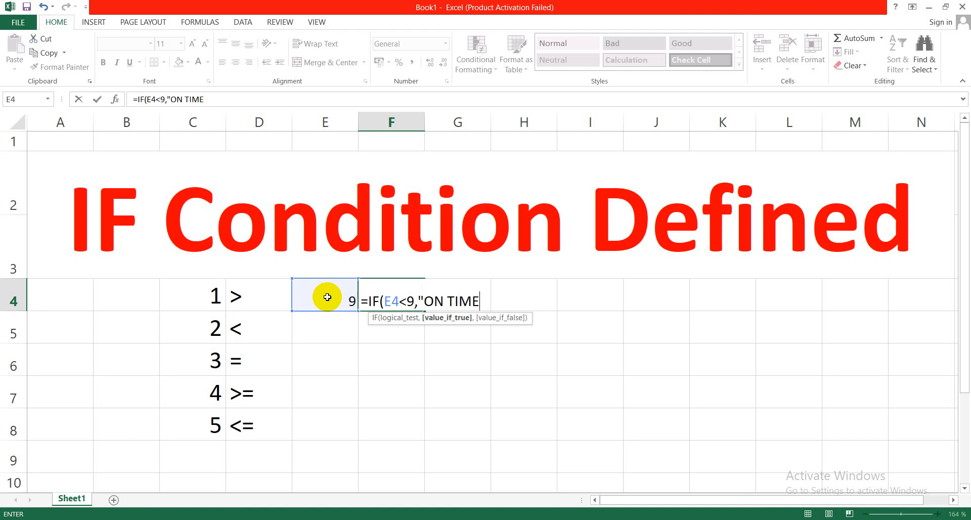
text(",")
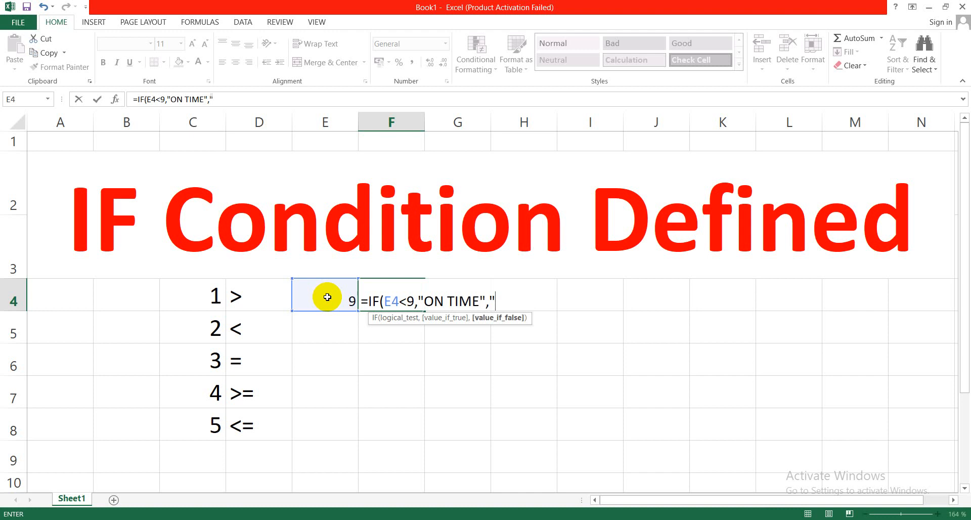
text(LATE")
text())
key(Return)
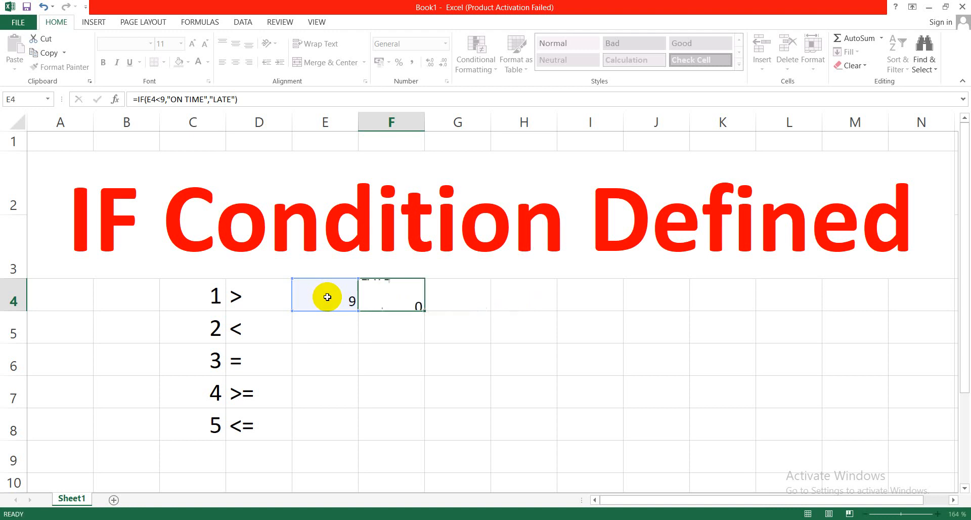
Set the value in E4 to 8 and check the result of the IF formula in F4.
click(377, 299)
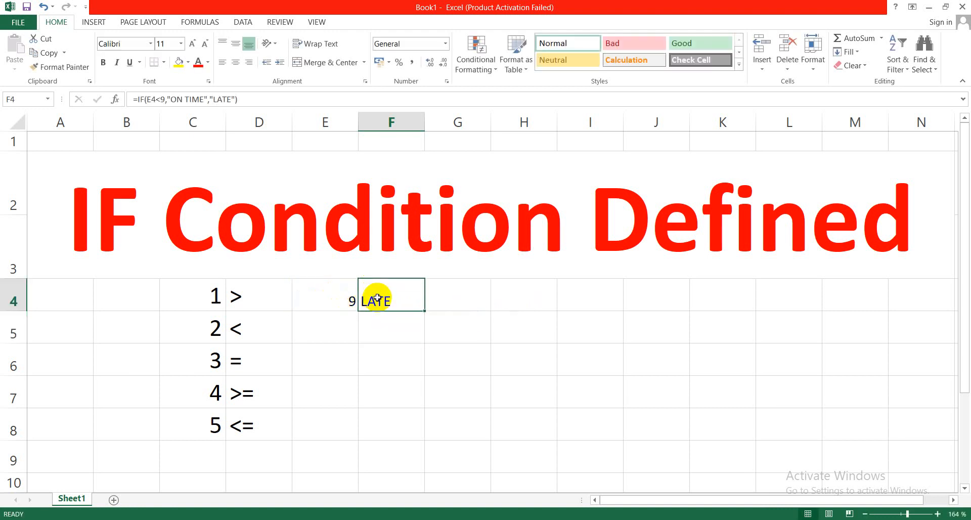
click(339, 301)
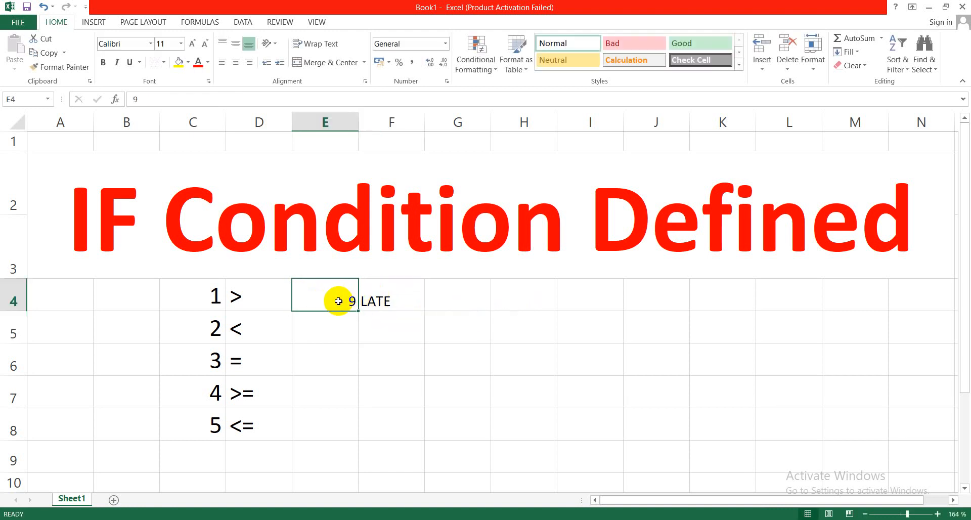
text(8)
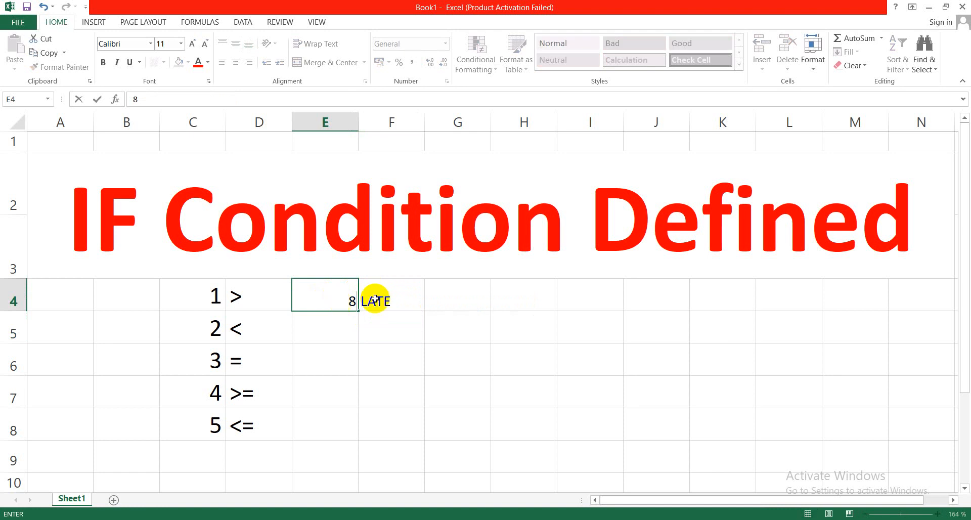
click(402, 318)
click(396, 303)
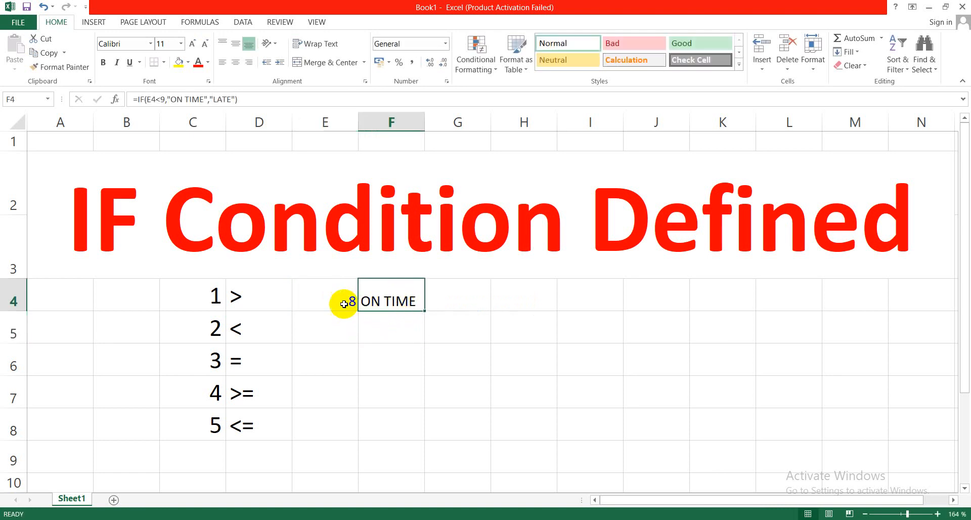
click(266, 365)
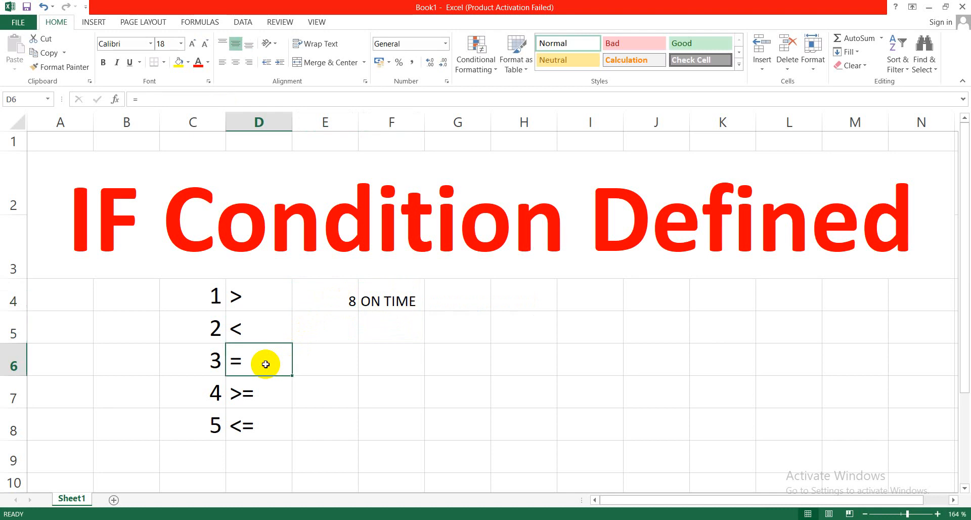
Clear the less-than formula from F4 and begin a new IF formula there with the logical test E4=10.
click(390, 302)
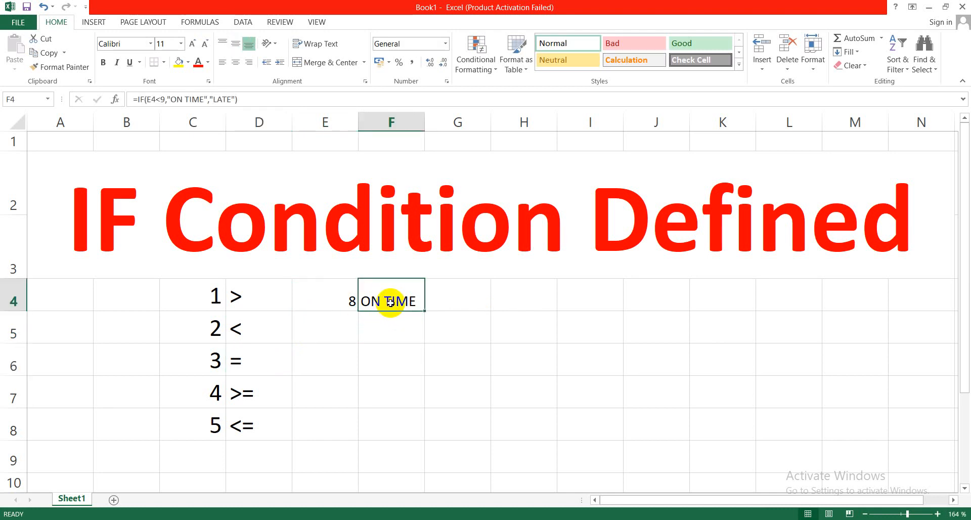
key(Delete)
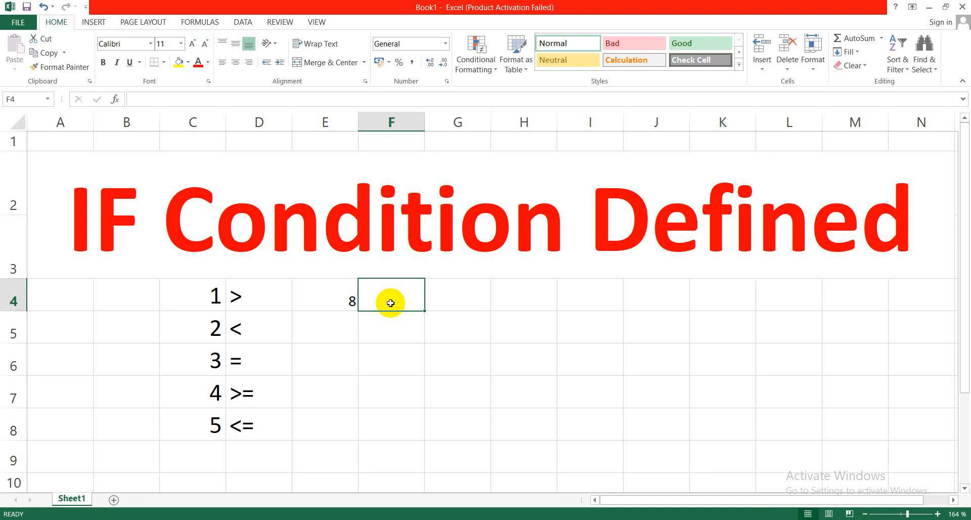
text(=)
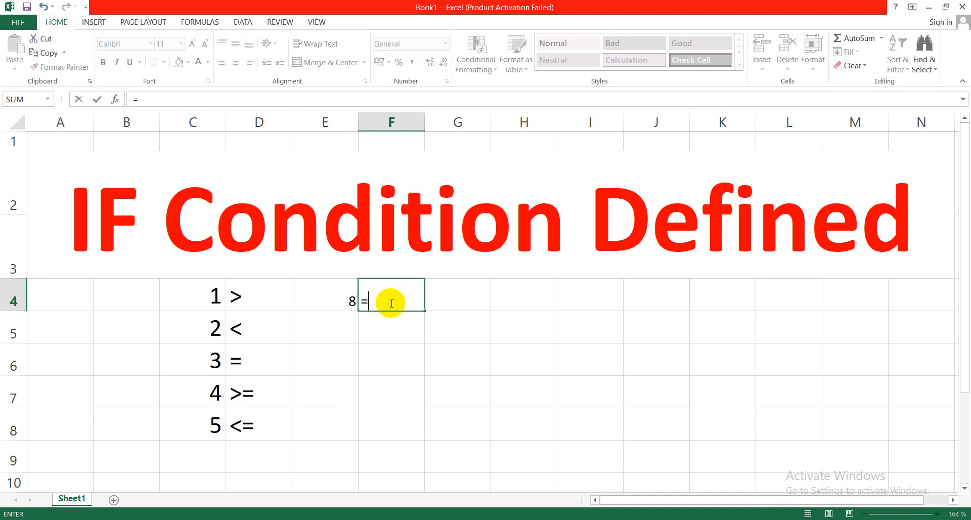
click(334, 299)
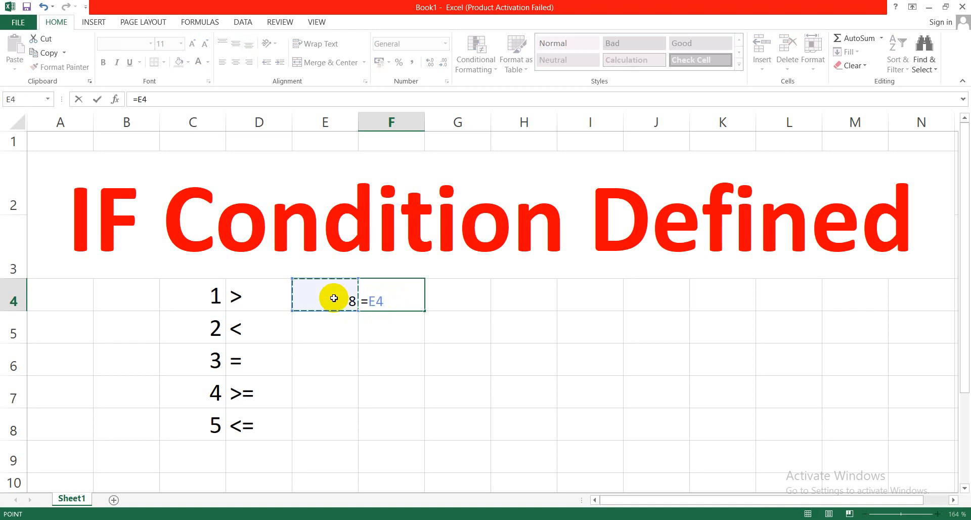
key(BackSpace)
key(BackSpace)
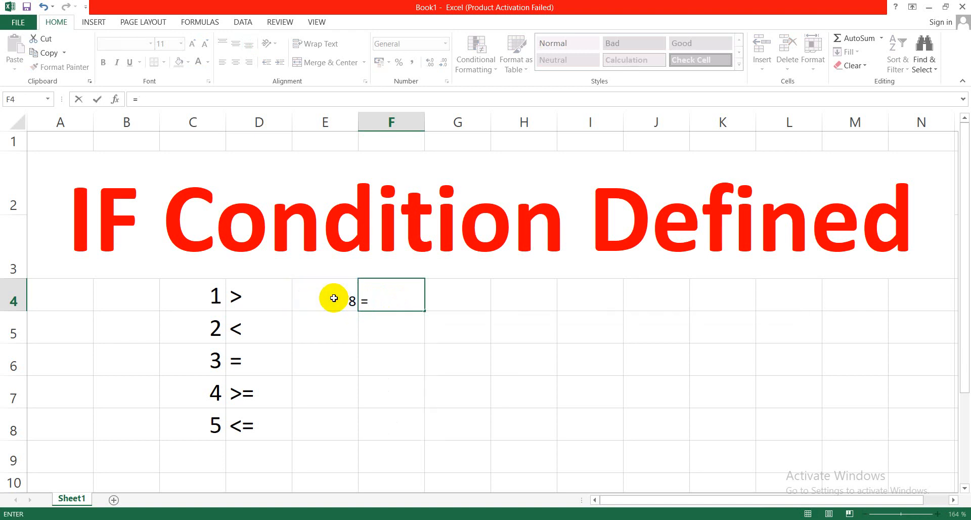
text(IF()
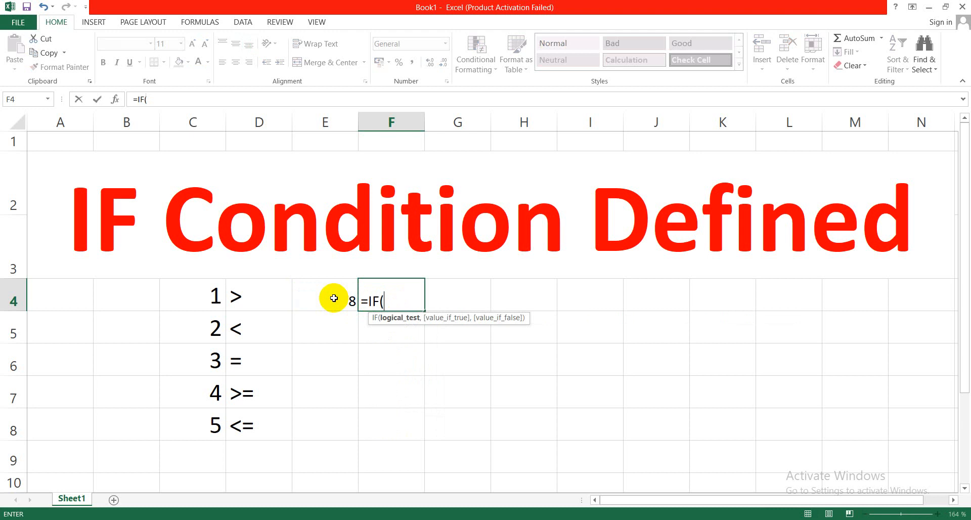
click(330, 300)
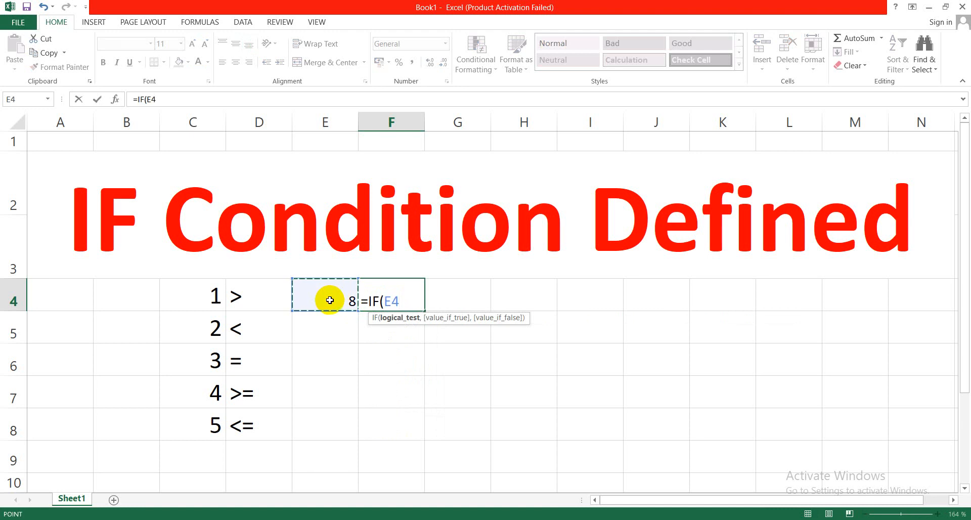
text(=)
text(10)
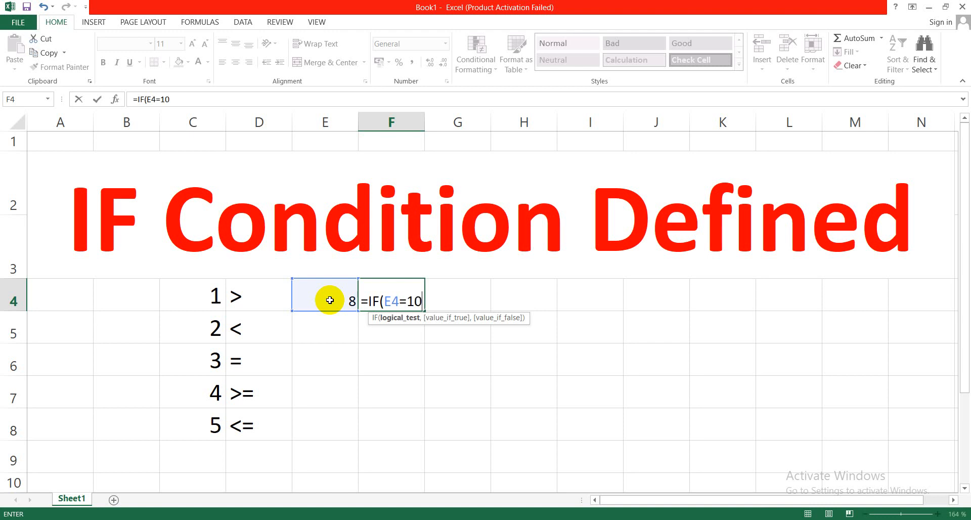
Complete the formula in F4 as =IF(E4=10,"ON TIME","LATE") and check its result.
text(,)
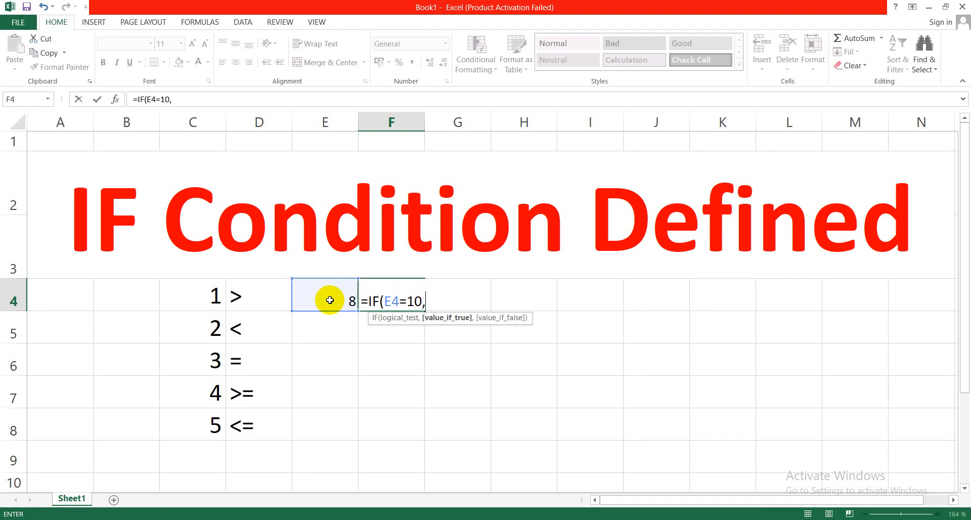
text("ON TIME",")
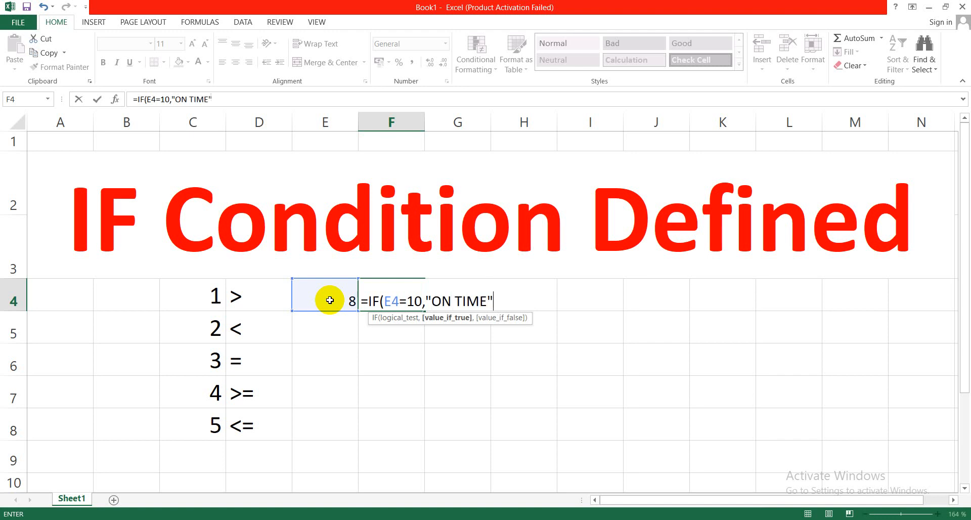
text(LATE)
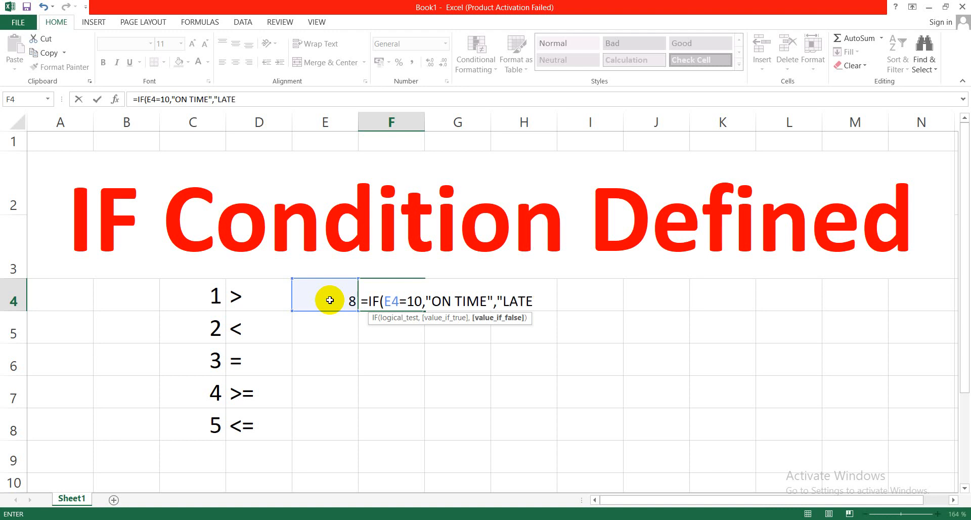
text("))
key(Return)
click(384, 302)
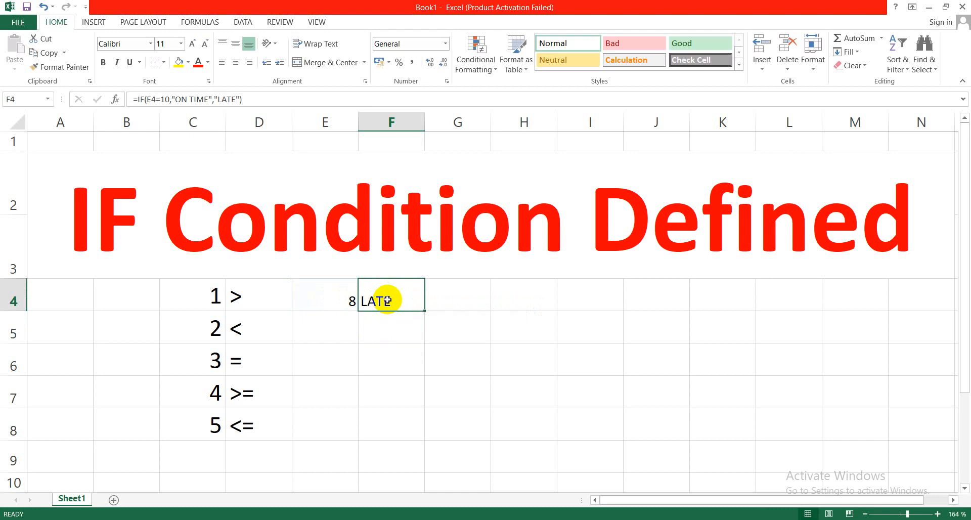
Set the value in E4 to 10 and check the result of the equals formula in F4.
click(332, 301)
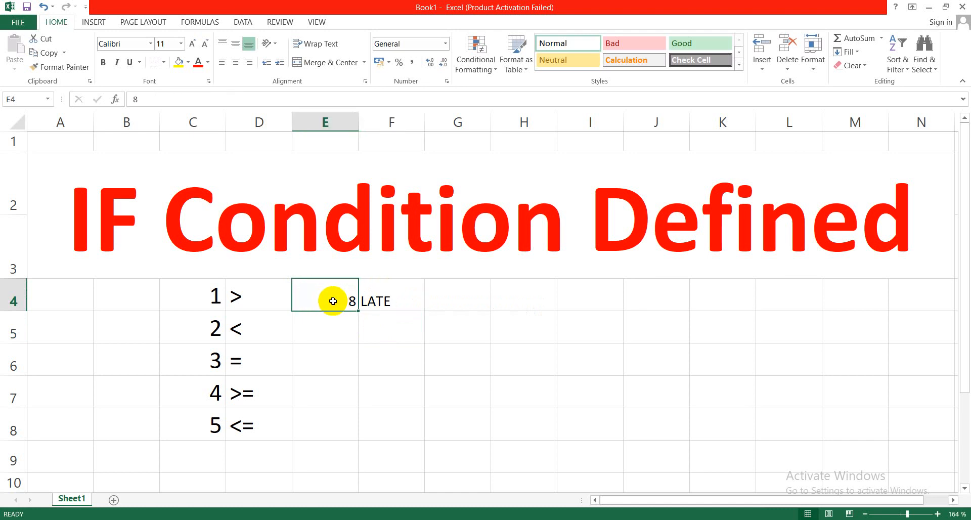
text(10)
click(393, 320)
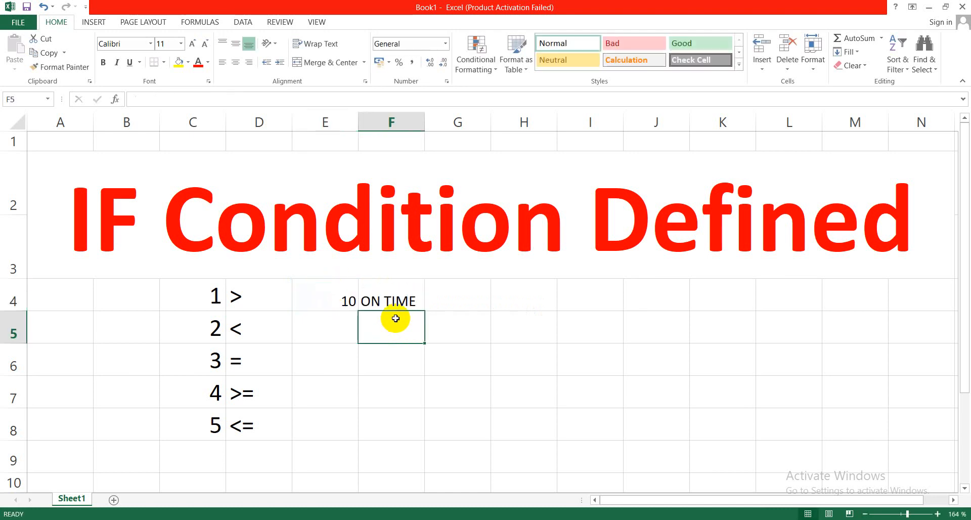
click(394, 295)
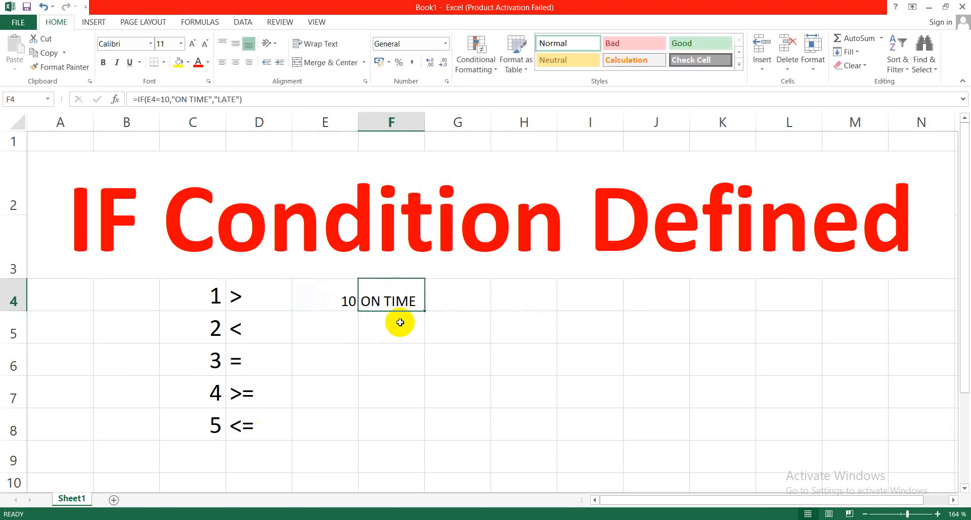
click(336, 299)
Clear the equals formula from F4 and set the value in E4 to 40.
click(389, 301)
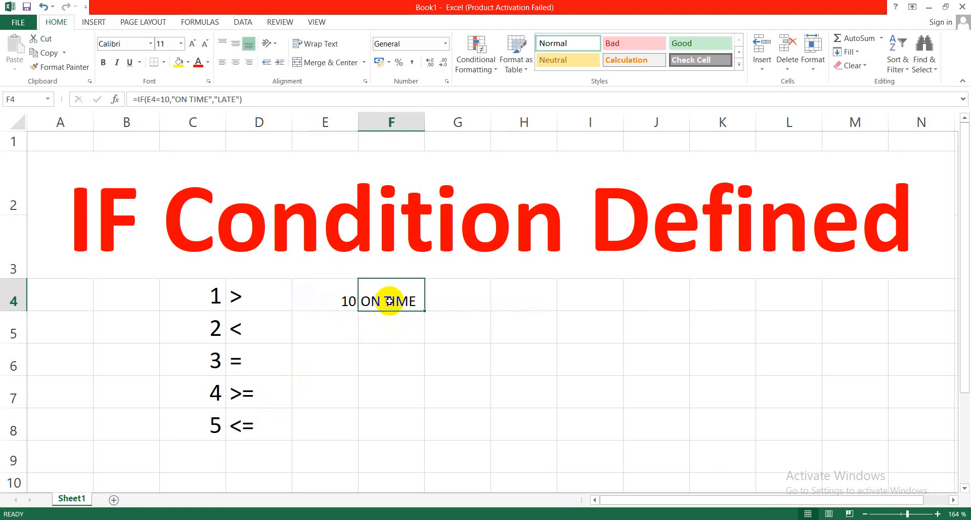
key(Delete)
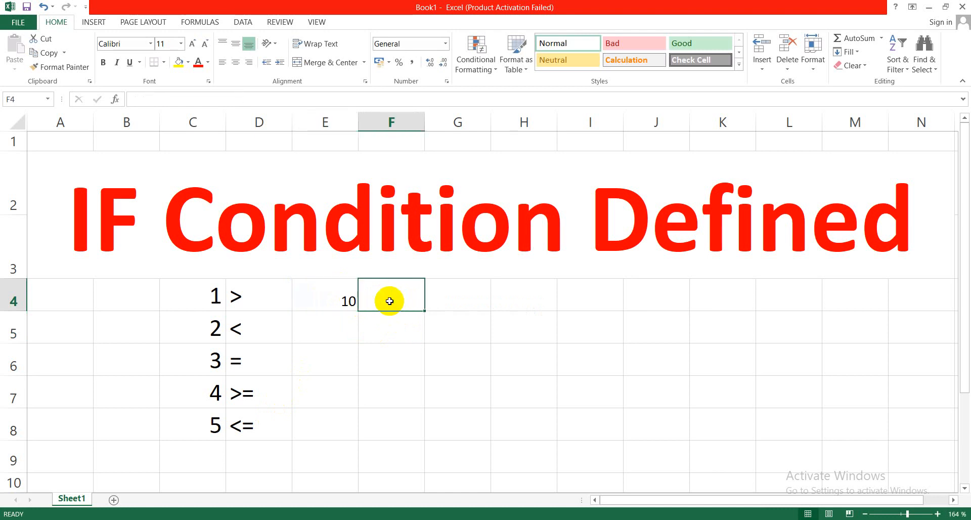
click(330, 305)
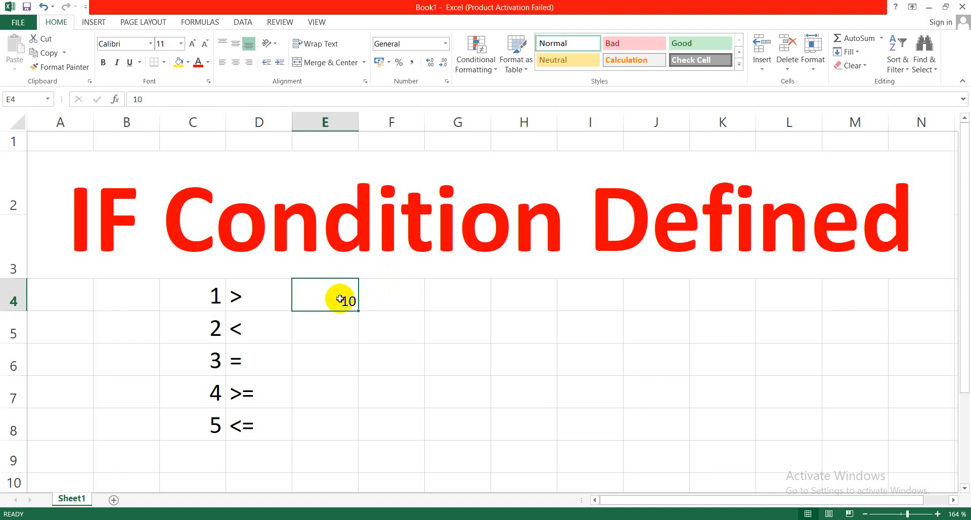
text(40)
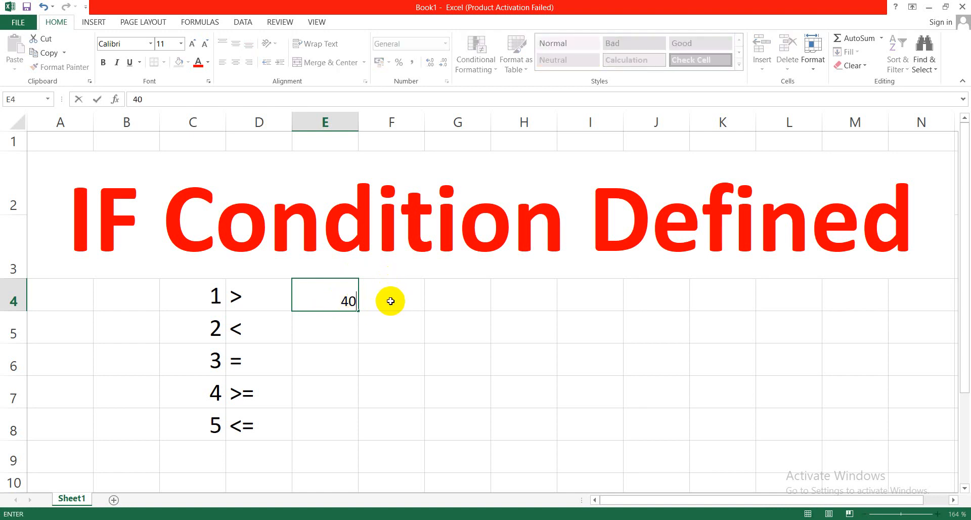
Enter the greater-than-or-equal formula =IF(E4>=40,"PASS","FAIL") in cell F4 and check its result.
click(390, 301)
text(=)
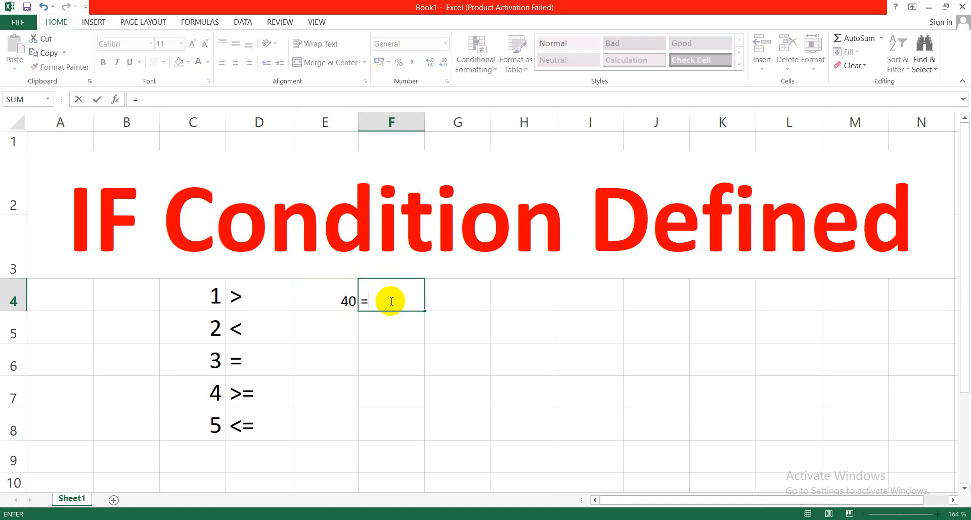
text(IF)
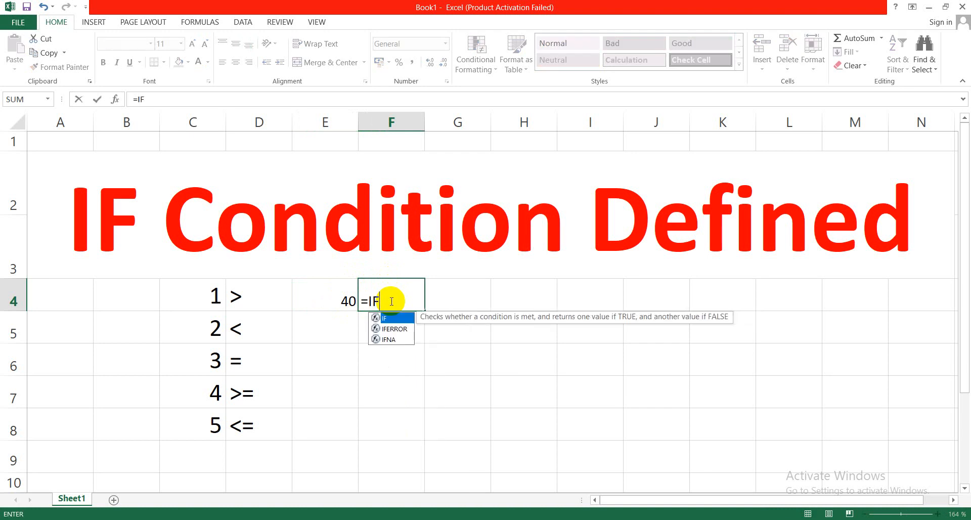
text(()
click(313, 301)
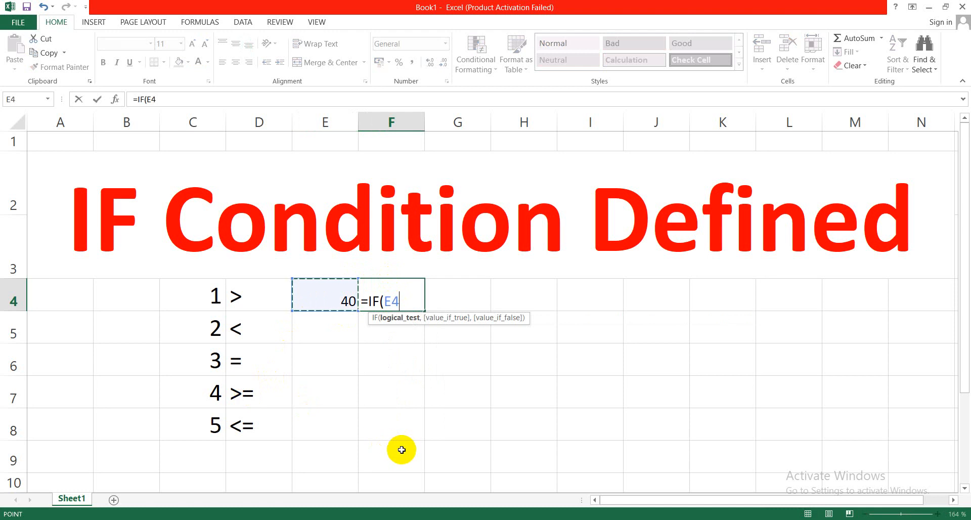
text(>)
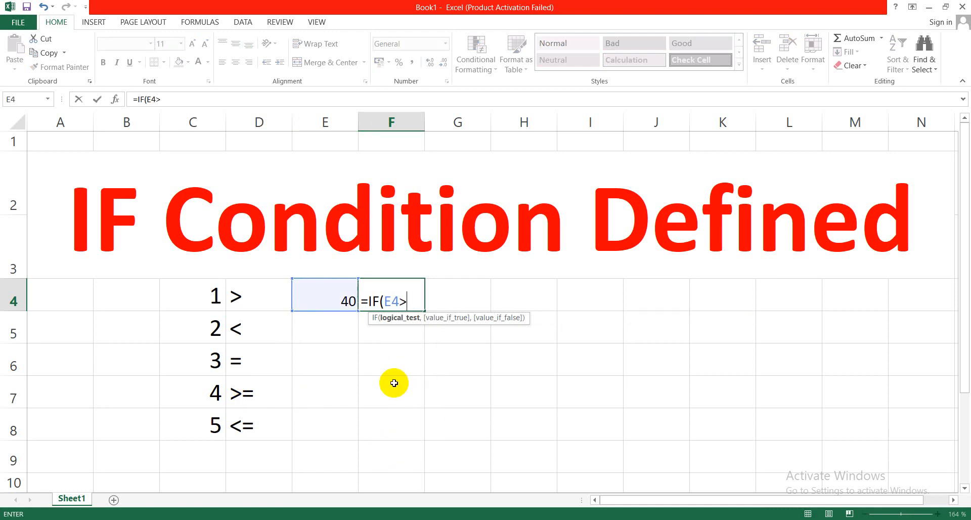
text(=)
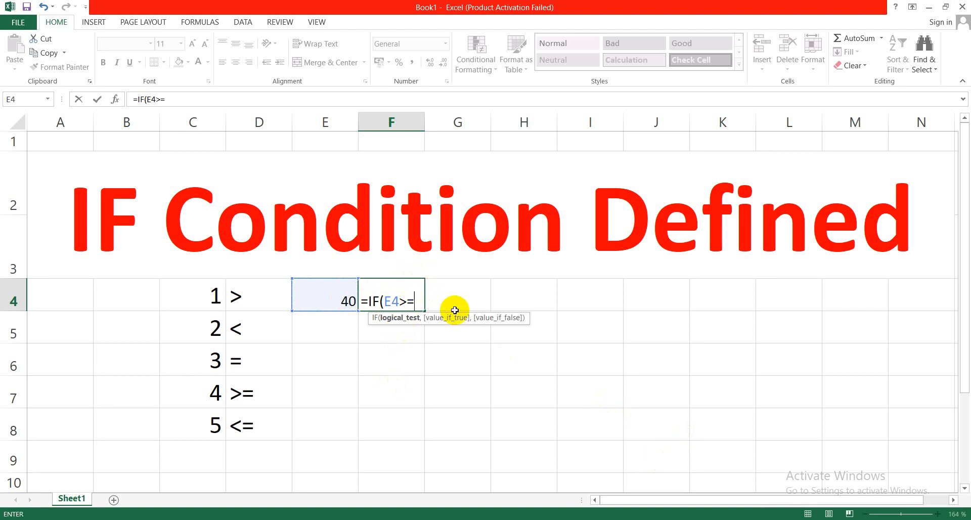
text(40)
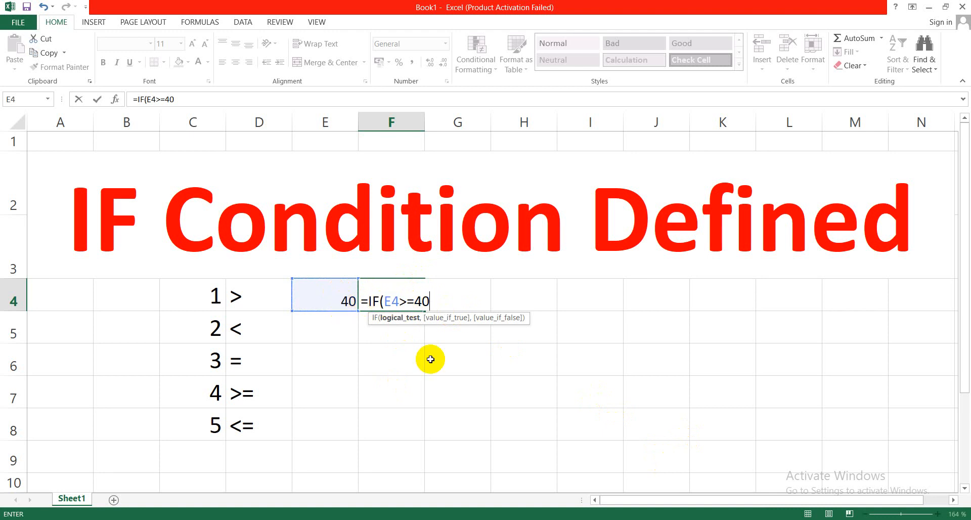
text(,")
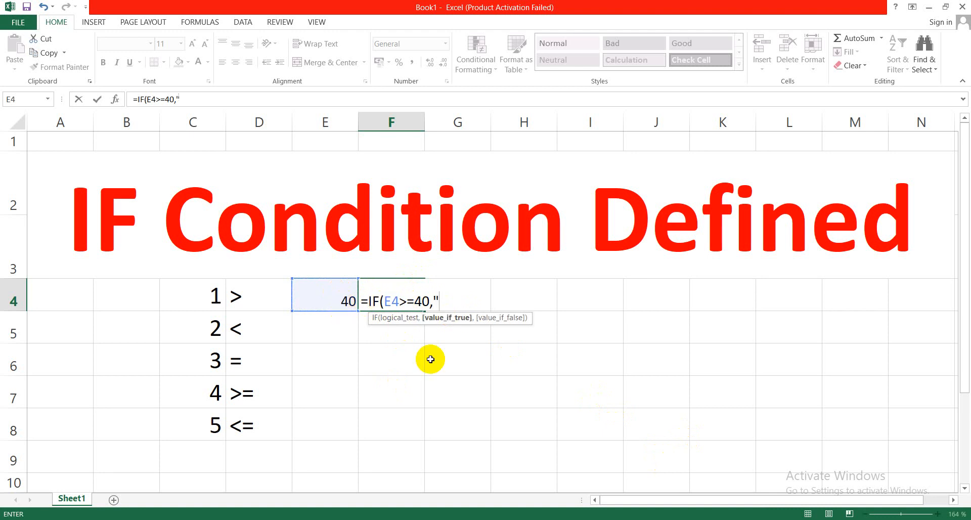
text(PASS",)
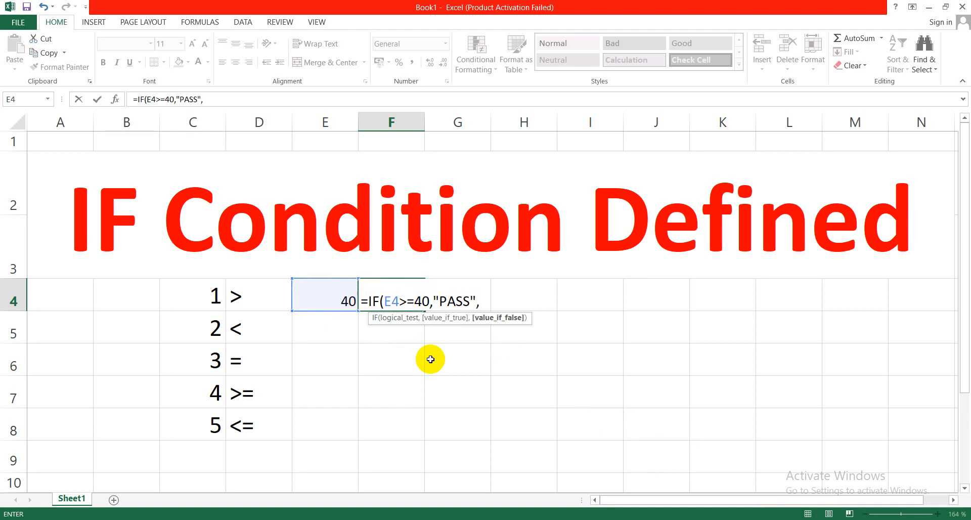
text("FAIL"))
key(Return)
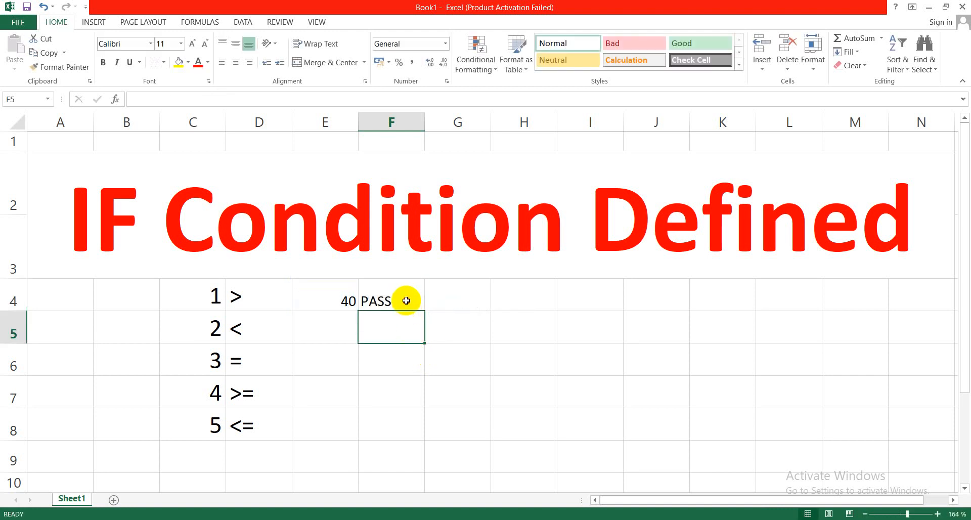
click(406, 300)
Set the value in E4 to 45 to test the pass/fail formula in F4.
click(328, 301)
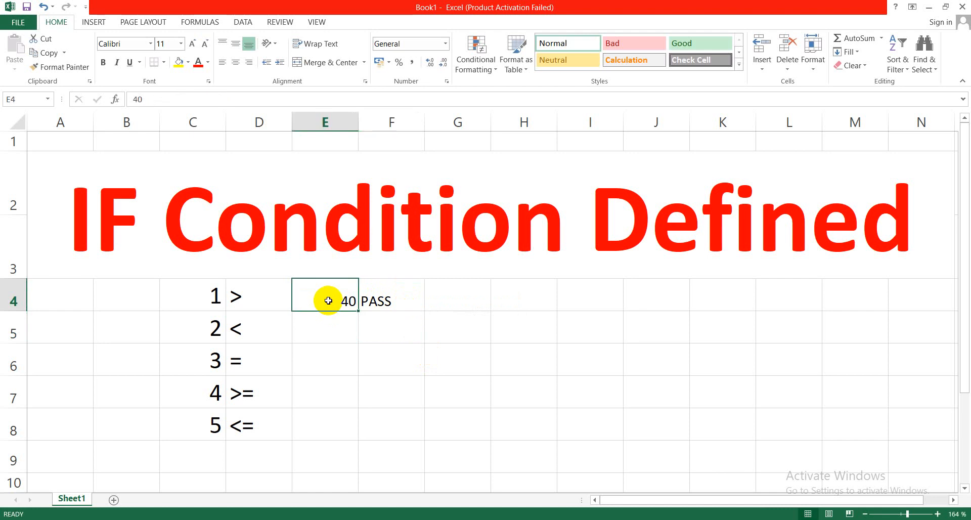
text(45)
click(413, 314)
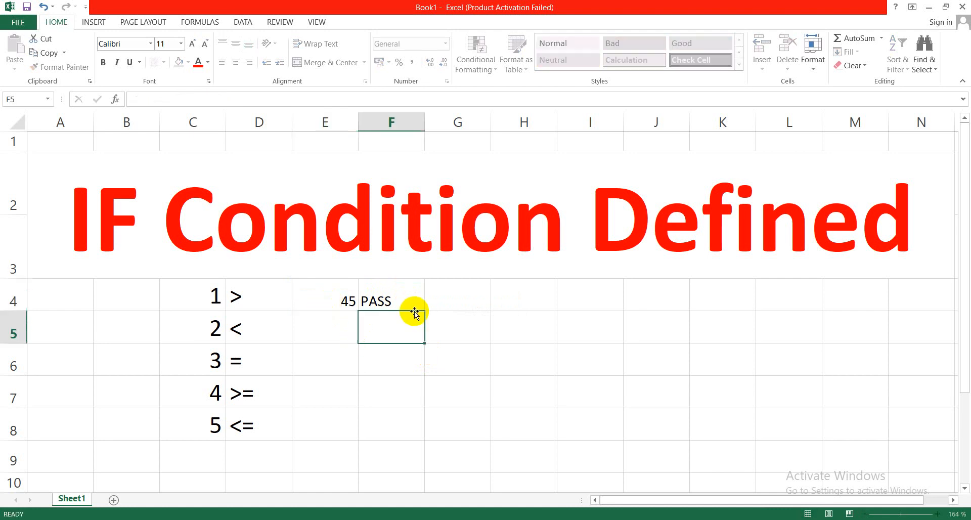
Set the value in E4 to 39 and compare it with the result of the formula in F4.
click(327, 304)
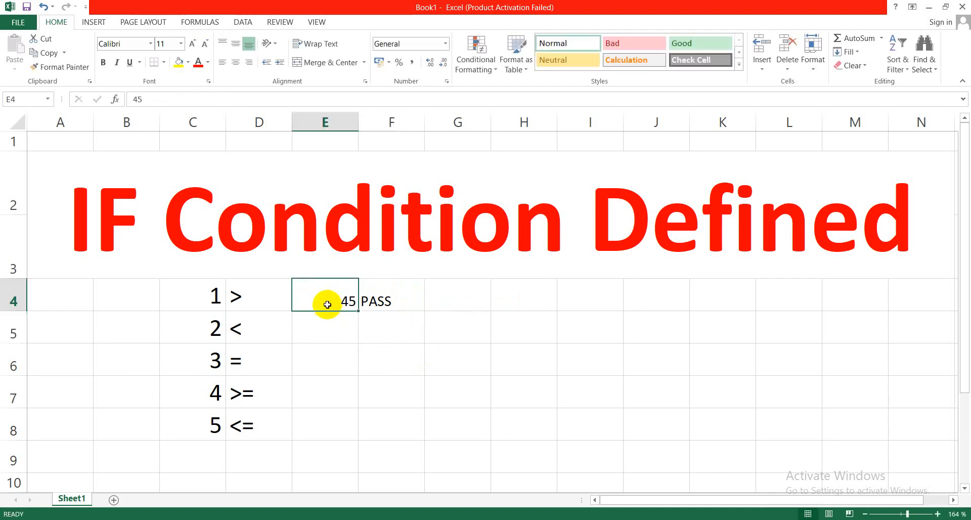
text(39)
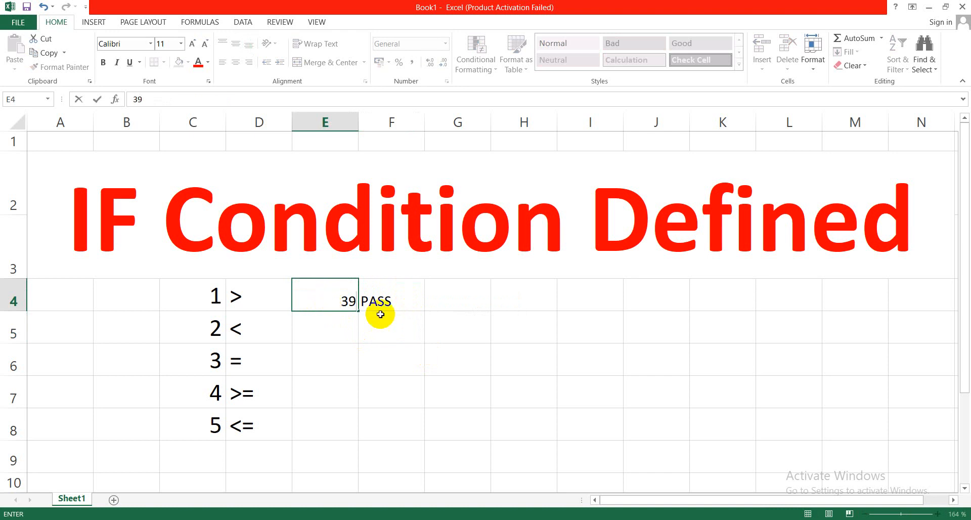
click(415, 318)
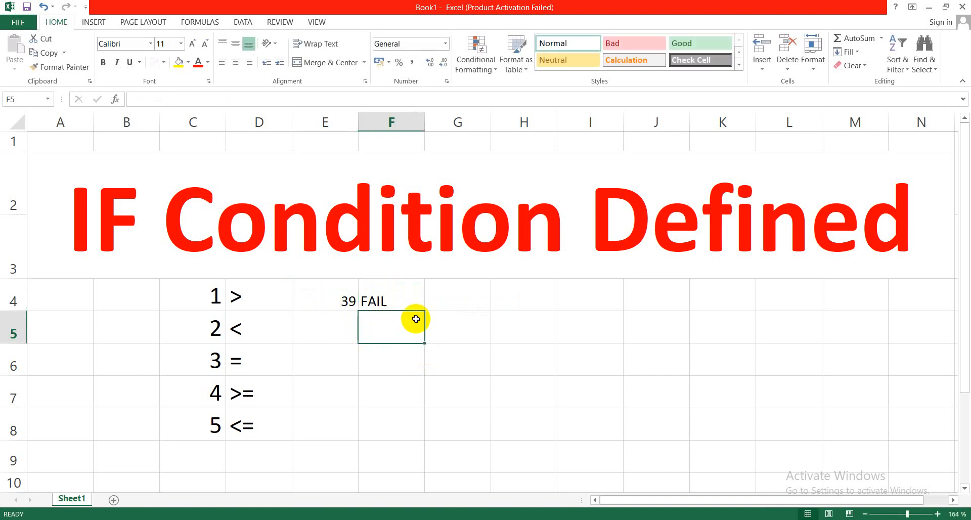
click(348, 301)
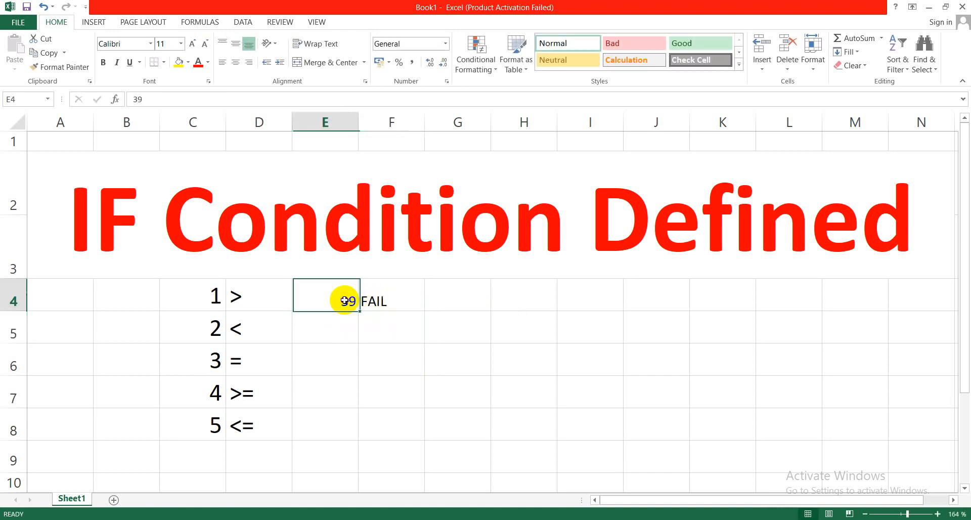
click(383, 301)
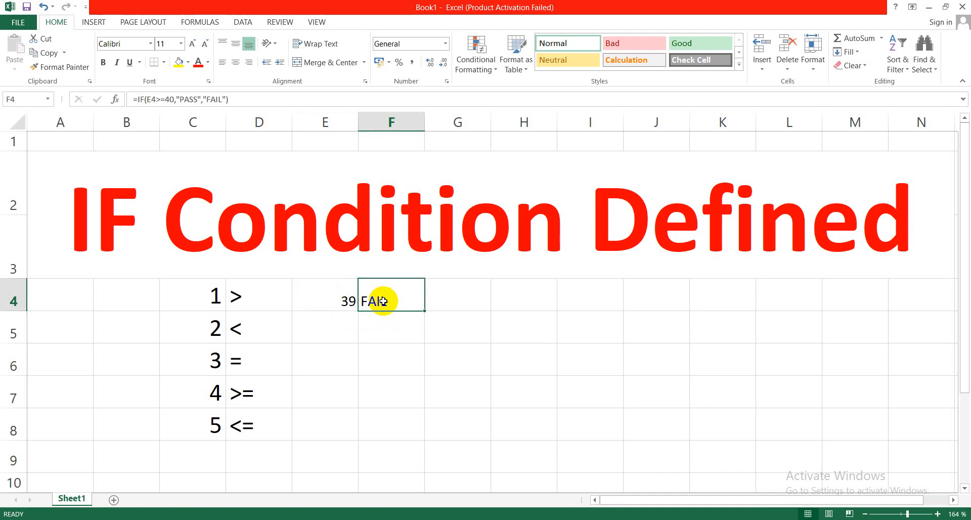
Set the value in E4 to 7 and clear the pass/fail formula from F4.
click(334, 296)
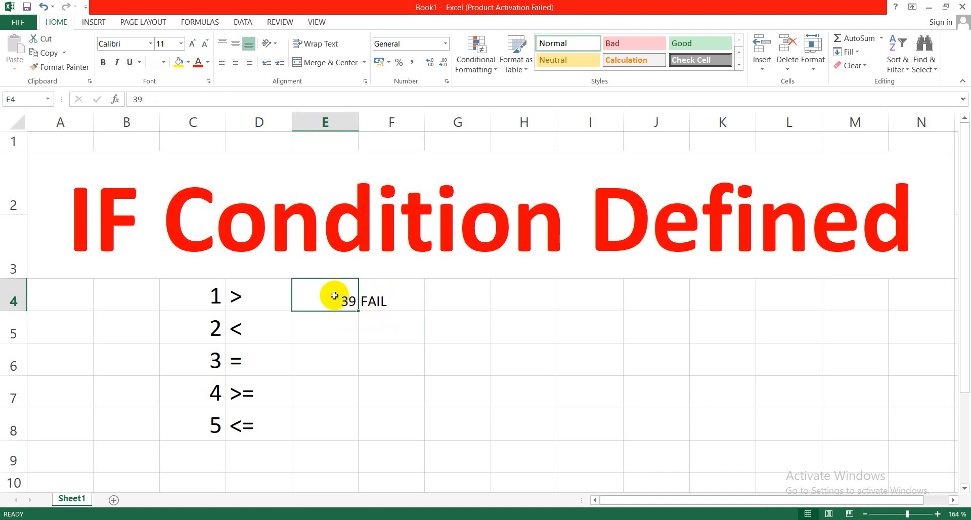
click(385, 301)
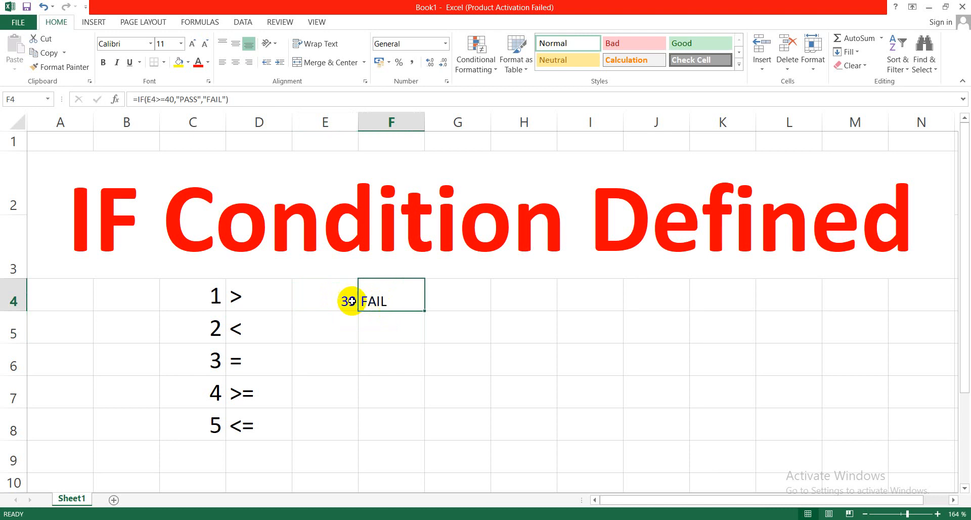
click(332, 301)
key(Delete)
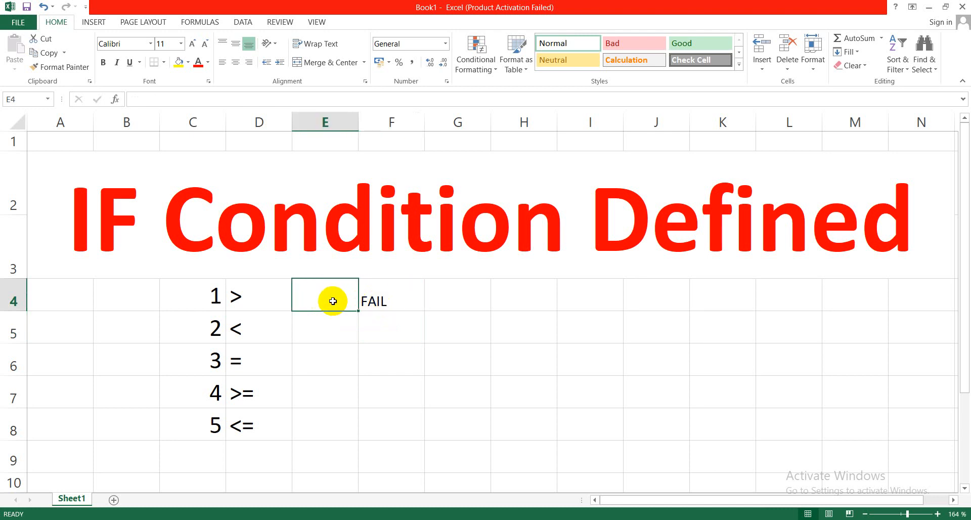
text(7)
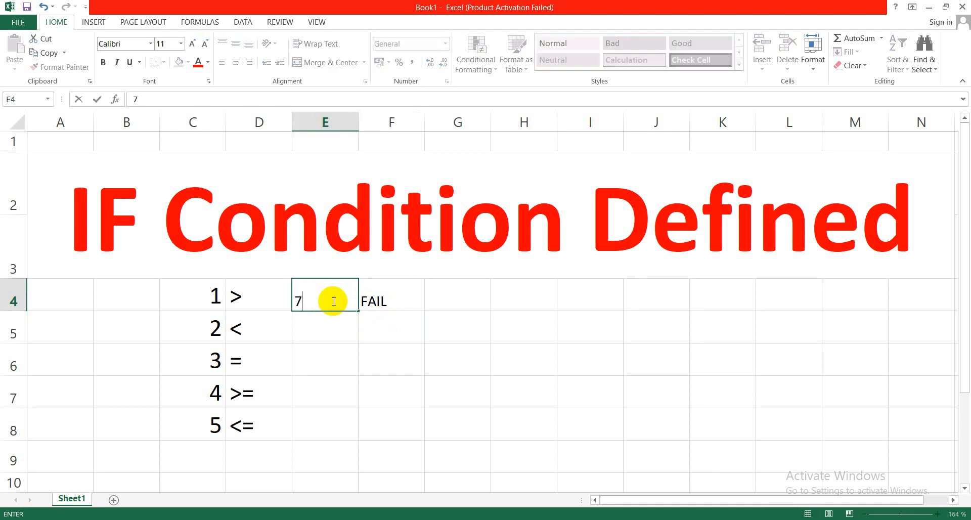
click(335, 323)
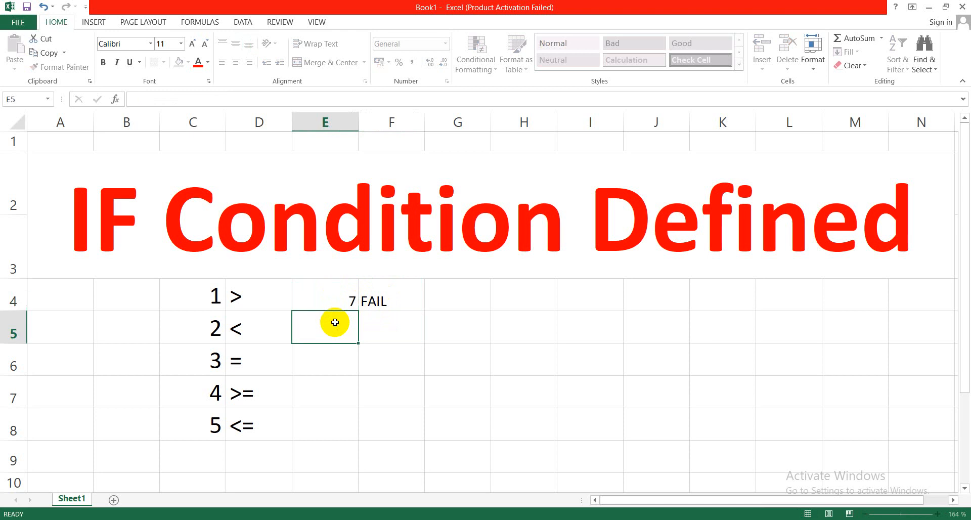
click(379, 301)
key(Delete)
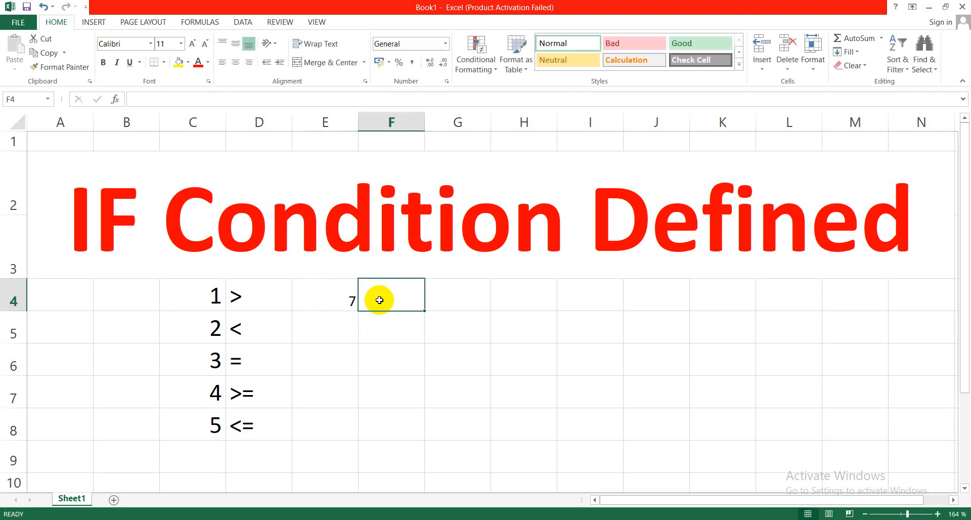
Start an IF formula in cell F4 with the logical test E4<=7.
text(=)
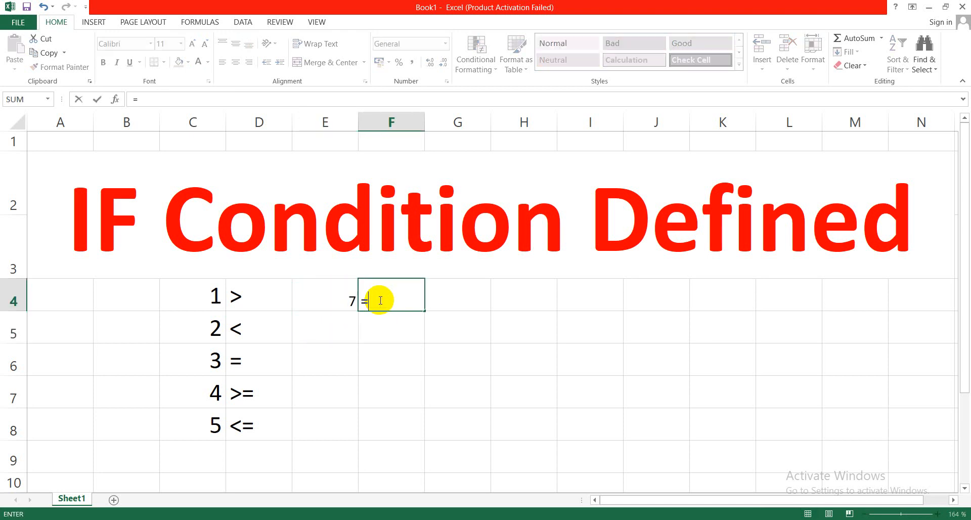
text(IF)
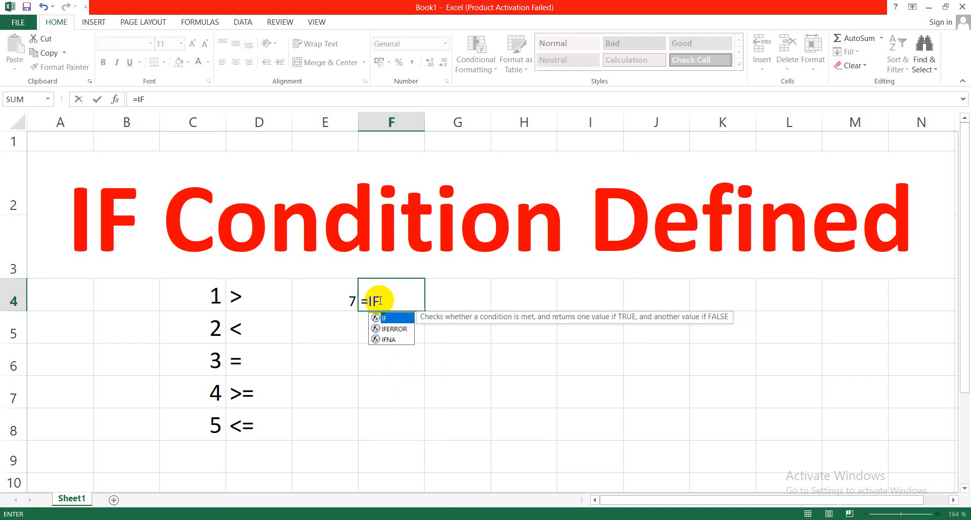
text(()
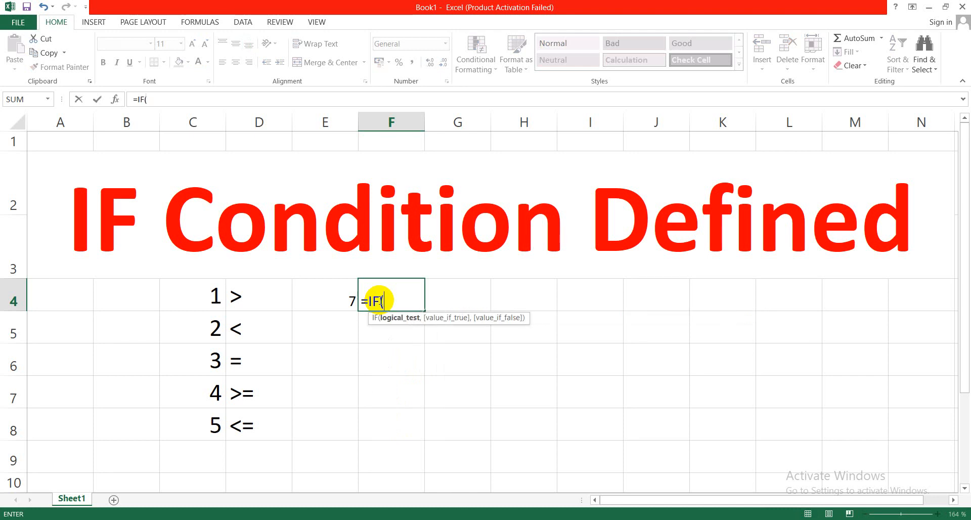
click(316, 298)
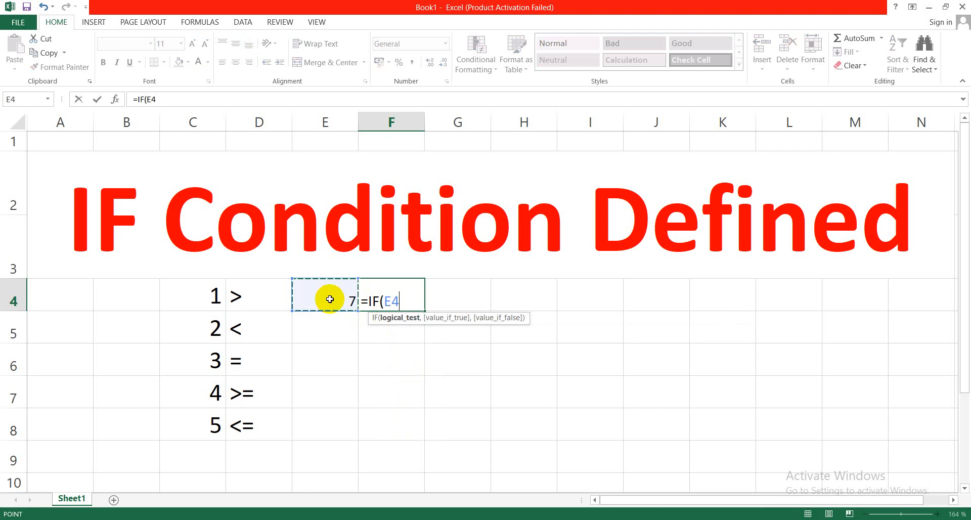
text(<=7)
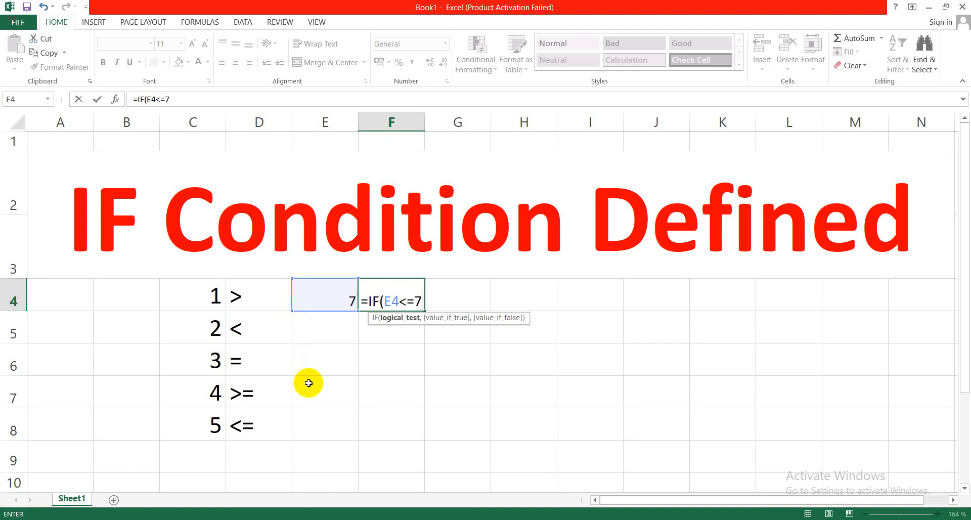
Add "NORMAL" as the value if true and begin the value if false with "COMM in the F4 formula.
text(,)
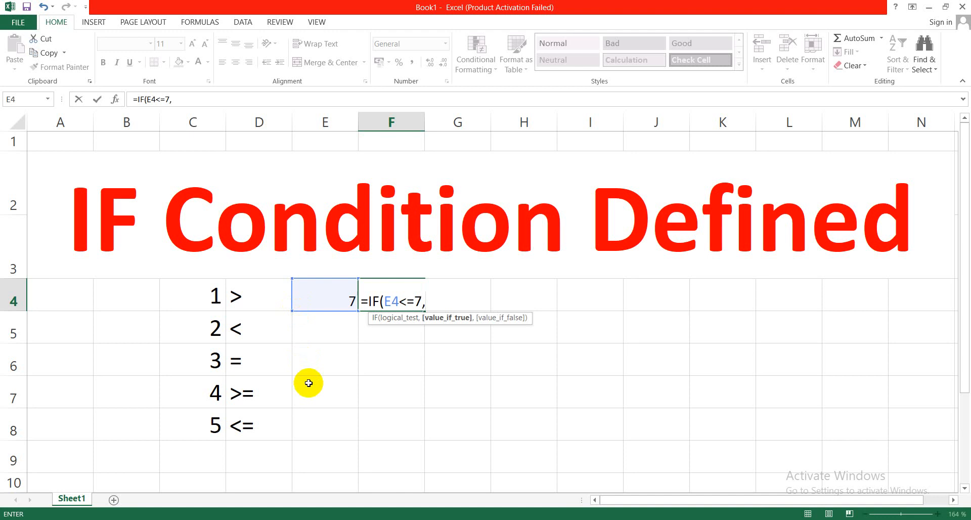
text(")
text(NORM)
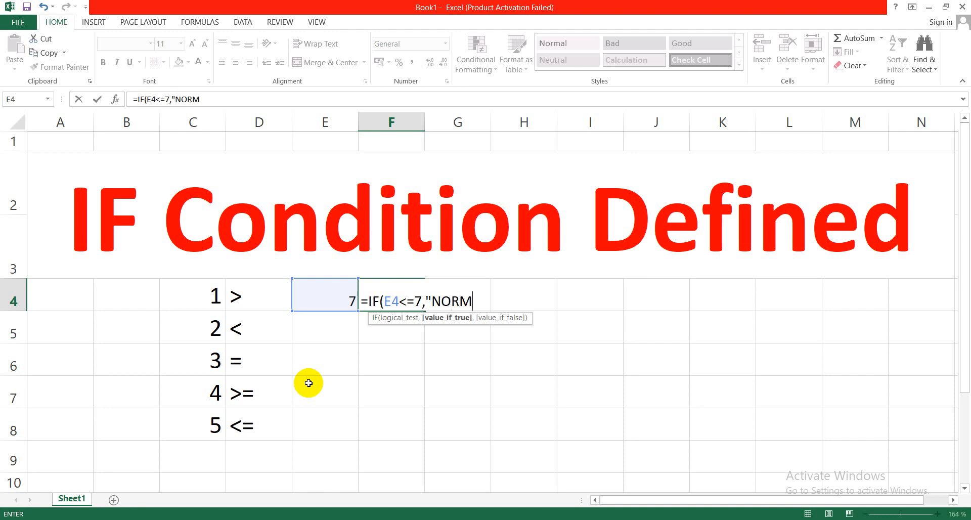
text(AALY)
key(BackSpace)
key(BackSpace)
key(BackSpace)
text(L",)
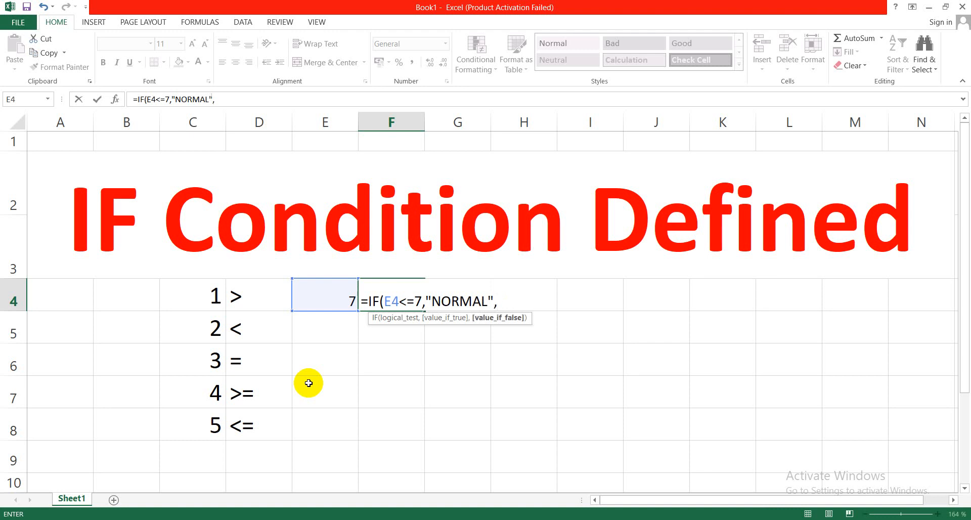
text("COMM)
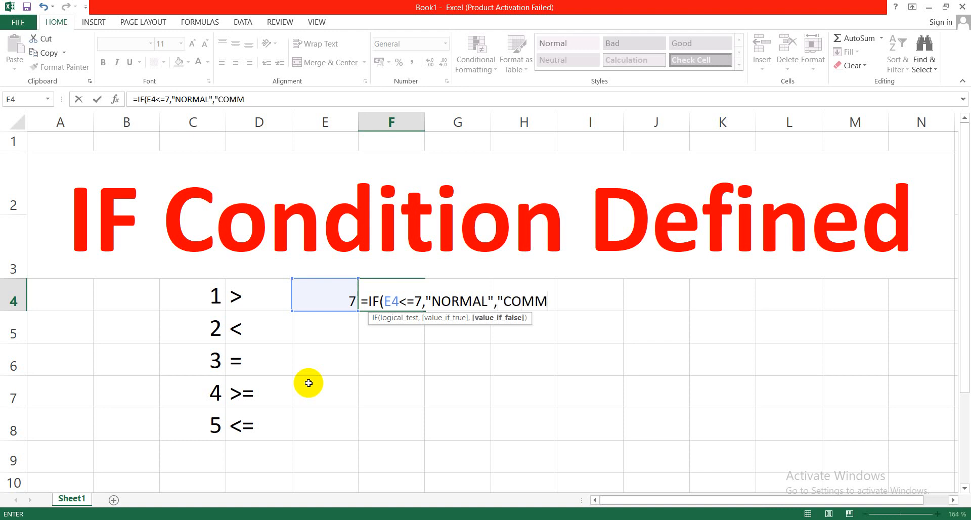
Replace the value-if-true text in the F4 formula with LOW.
click(485, 302)
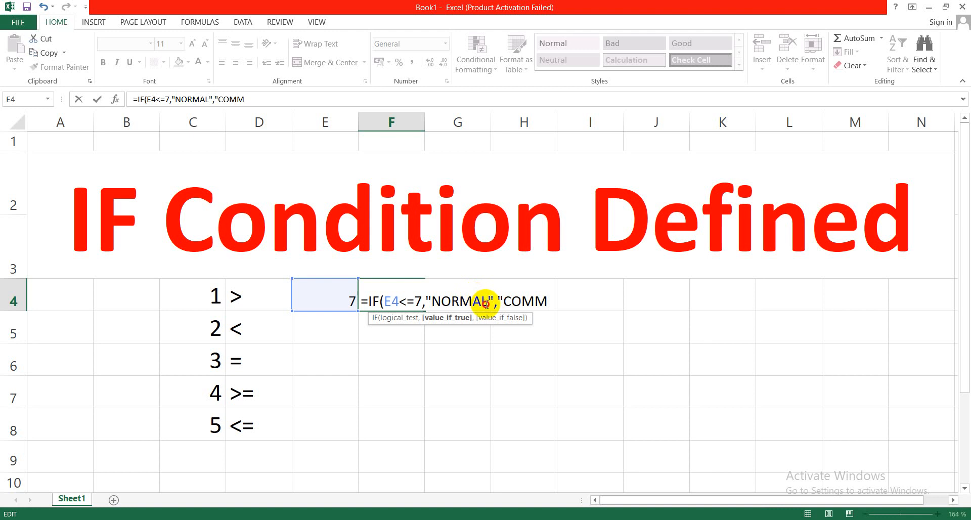
drag(485, 302, 436, 303)
text(LO)
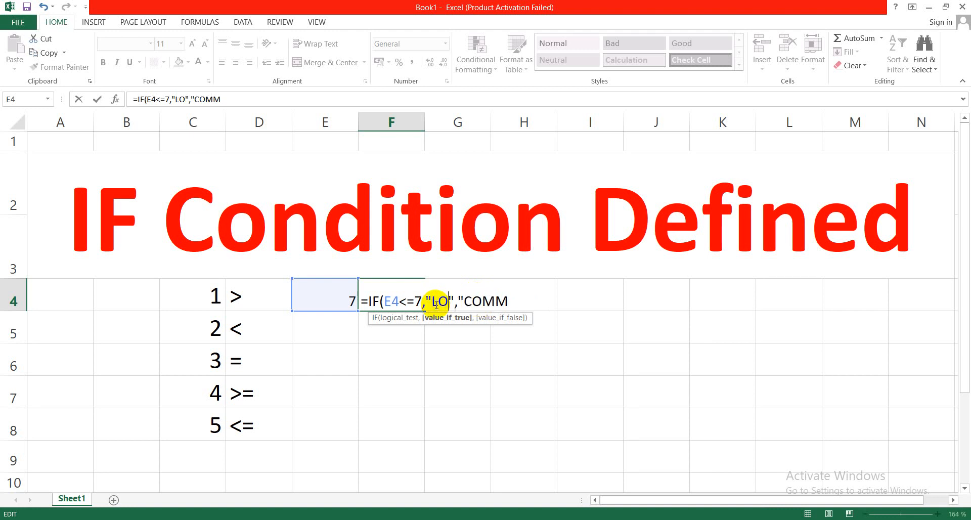
text(W)
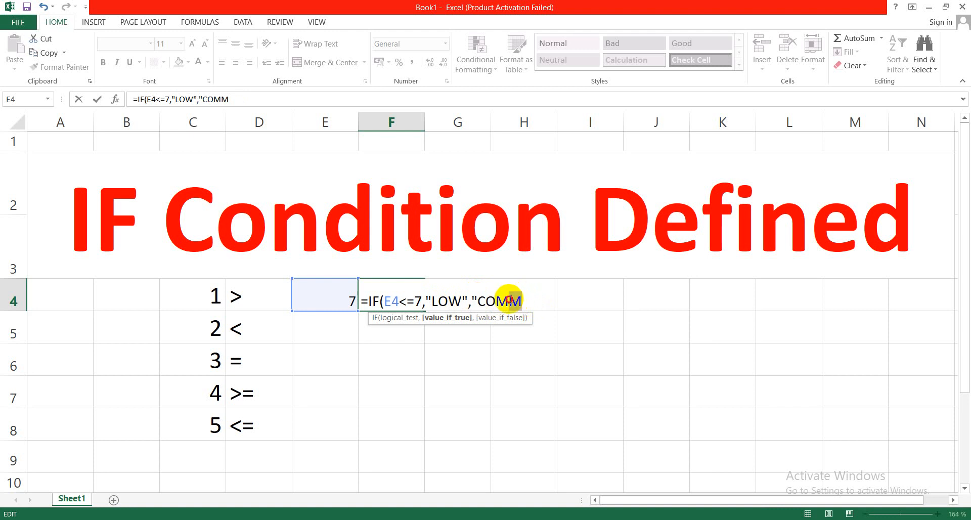
Replace the value-if-false text in the F4 formula with "HIGH" and close the parenthesis.
drag(524, 301, 483, 304)
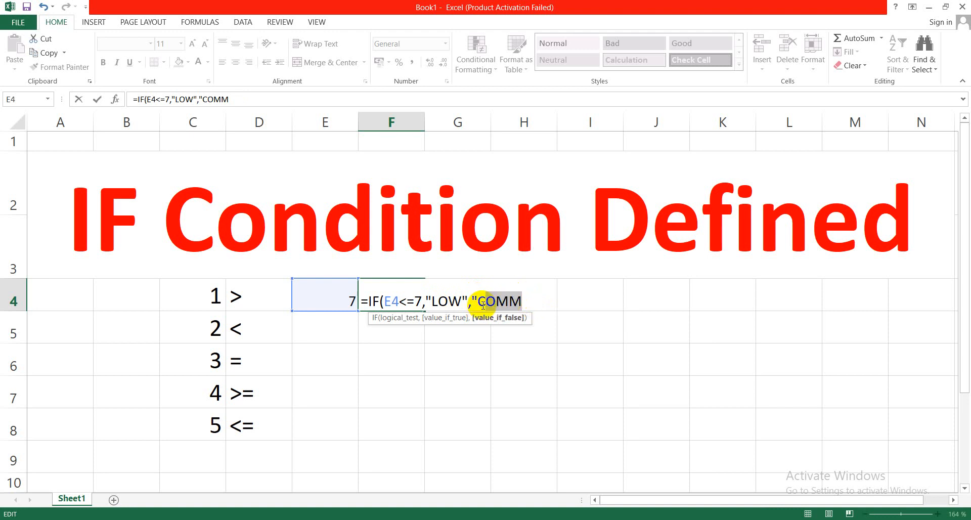
key(BackSpace)
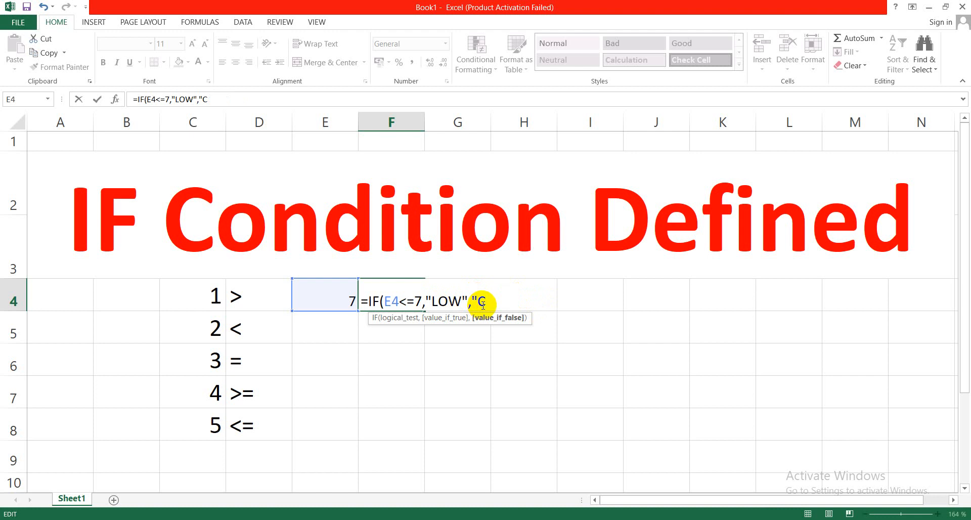
text(HIGH)
key(BackSpace)
key(BackSpace)
key(BackSpace)
key(BackSpace)
key(BackSpace)
text(HIGH")
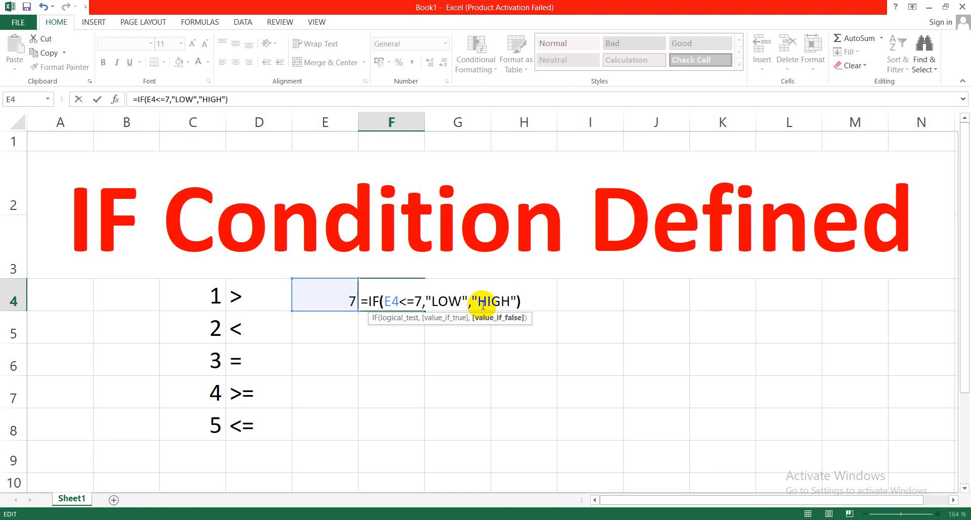
text())
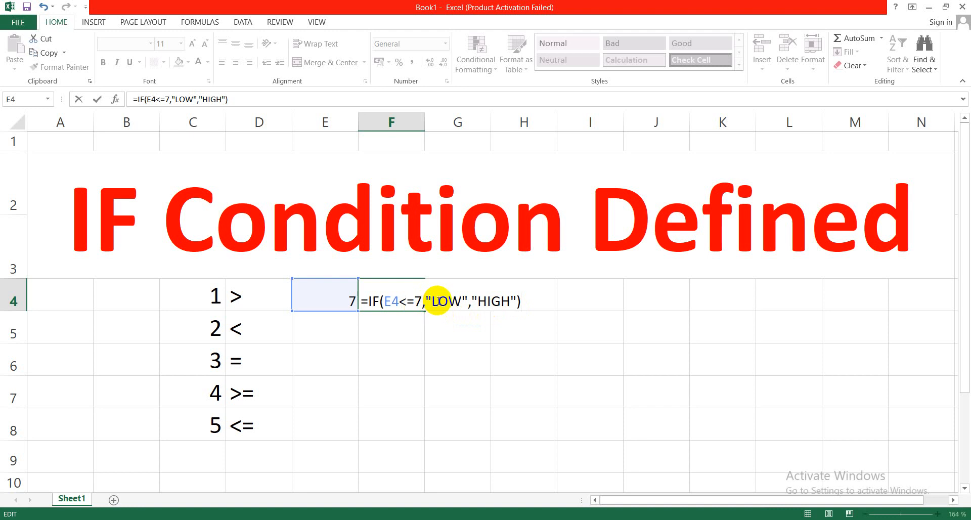
Review the "LOW" argument, commit the formula =IF(E4<=7,"LOW","HIGH") in F4 and check its result.
click(461, 300)
double_click(461, 301)
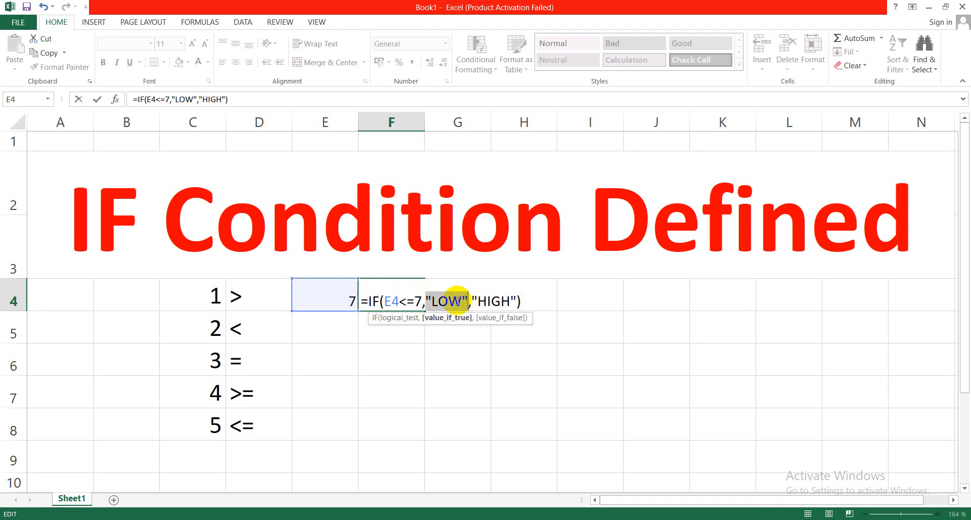
click(530, 300)
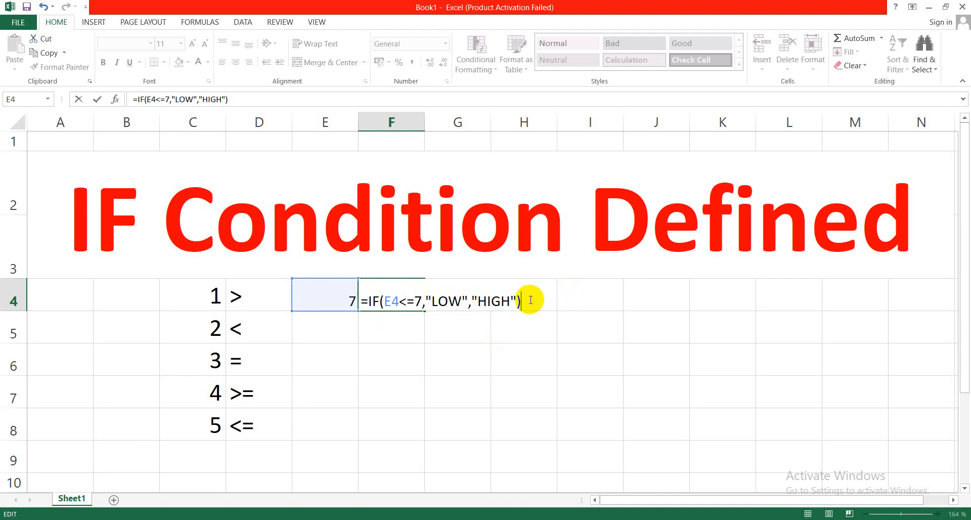
key(Return)
click(363, 299)
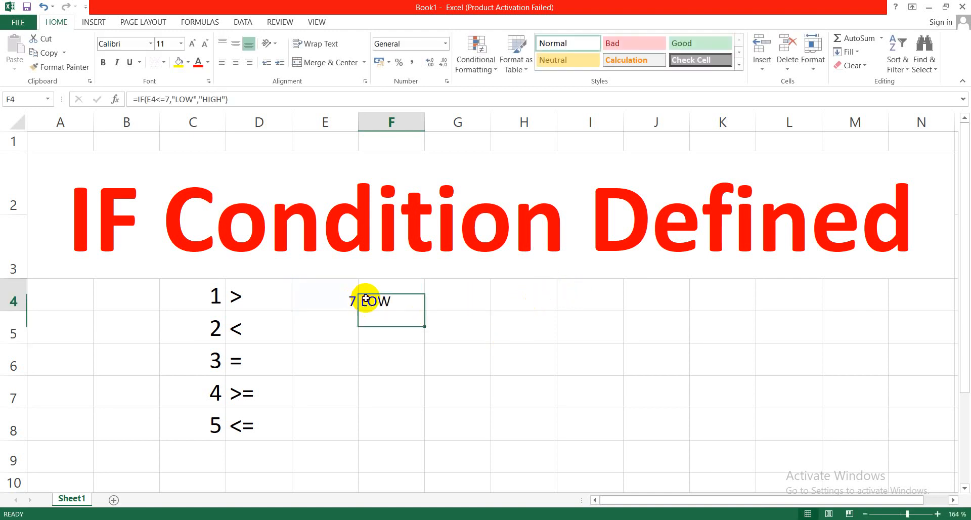
Set the value in E4 to 15 to test the low/high formula in F4.
click(343, 298)
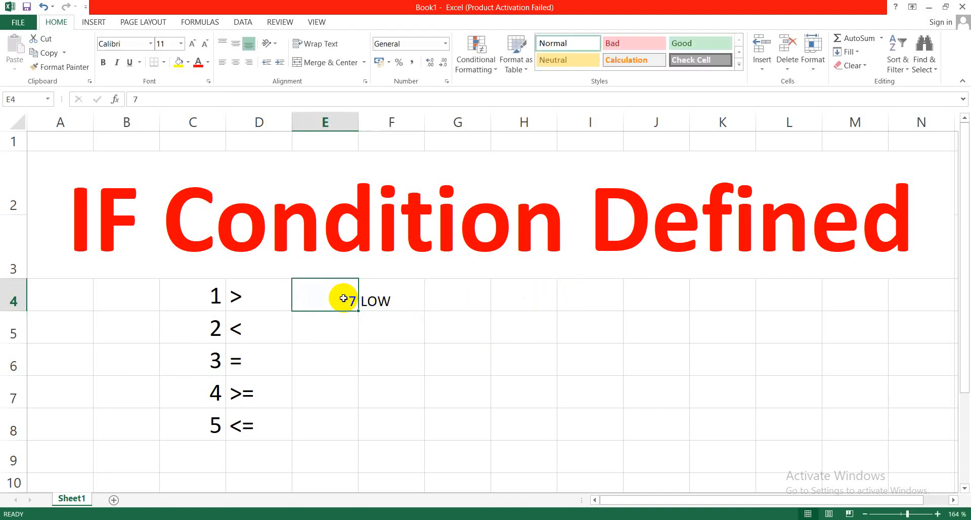
text(15)
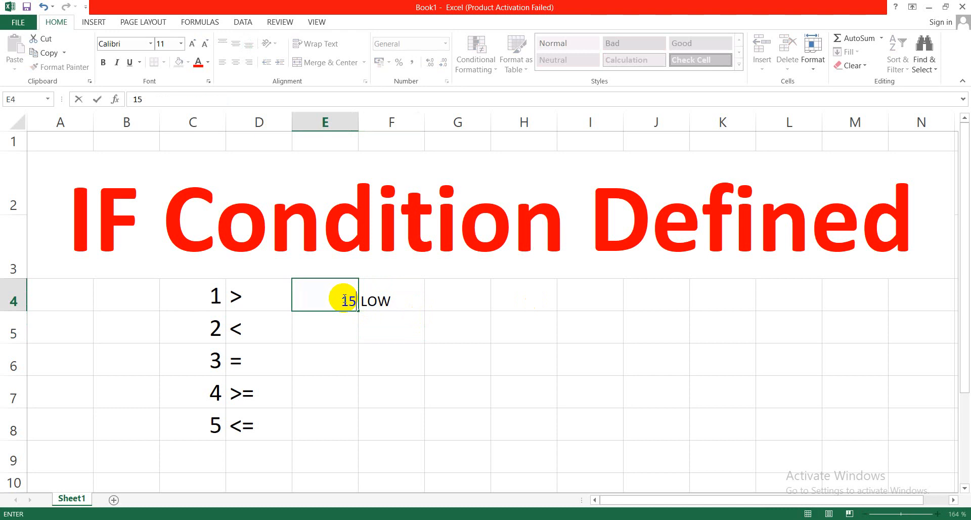
click(391, 307)
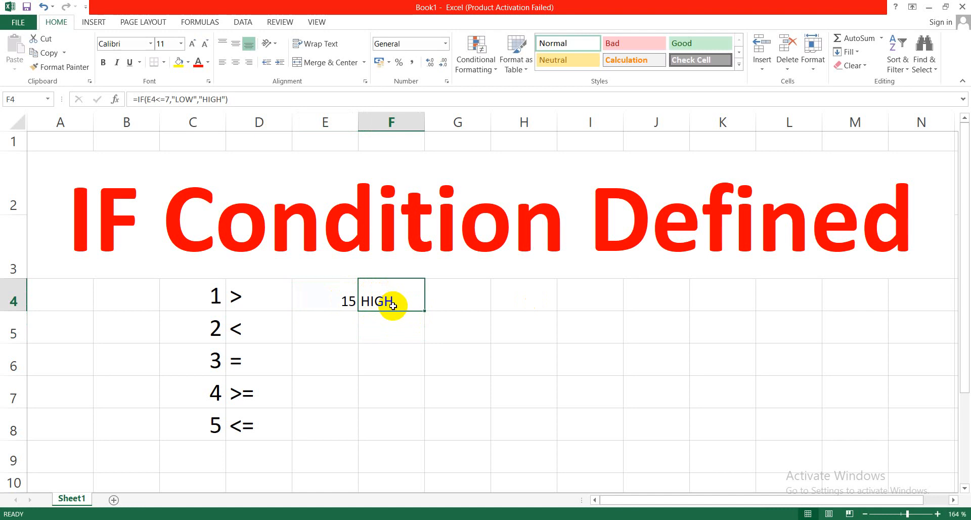
Change the F4 formula's true and false results to "50" and "300", giving =IF(E4<=7,"50","300").
double_click(393, 306)
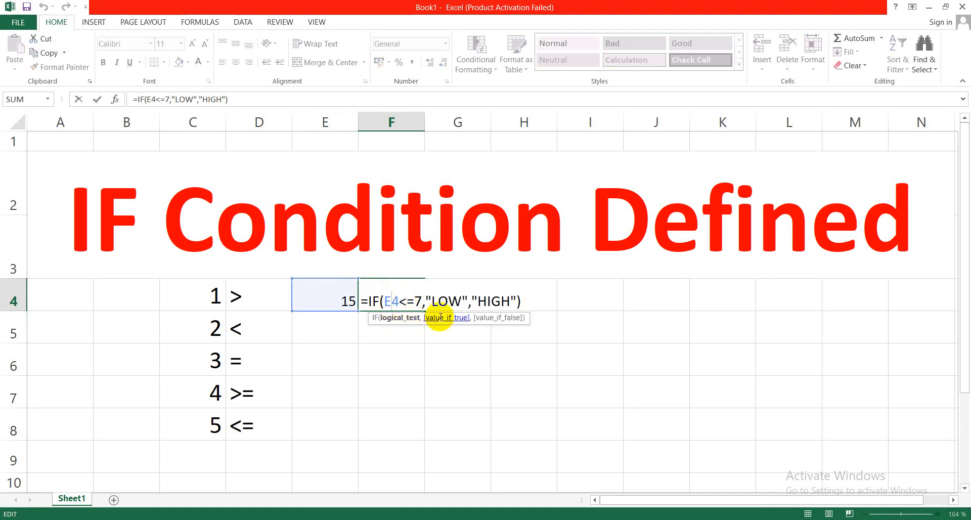
drag(461, 306, 431, 304)
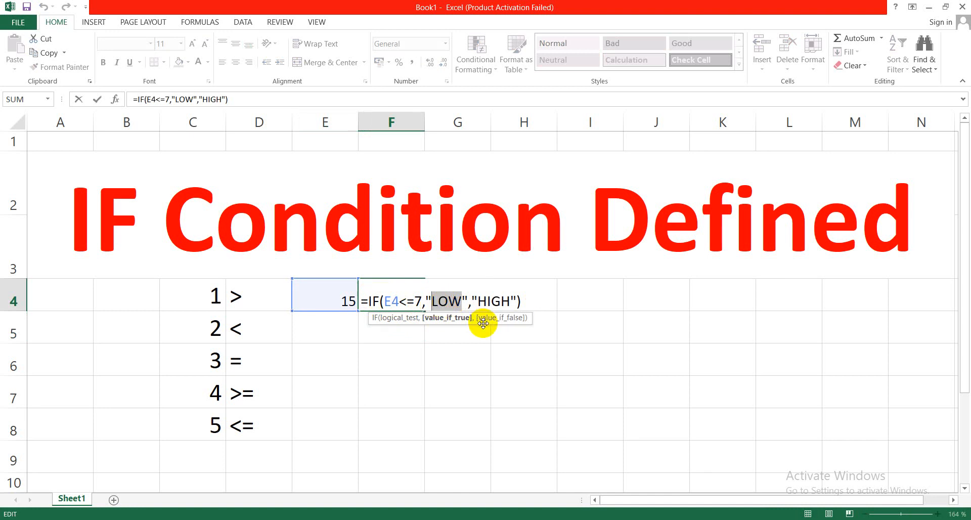
text(50)
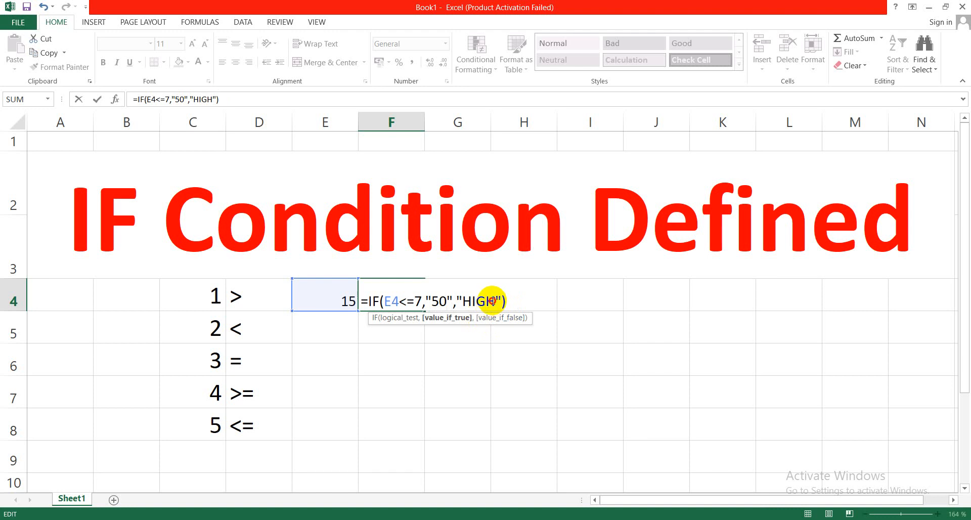
click(492, 302)
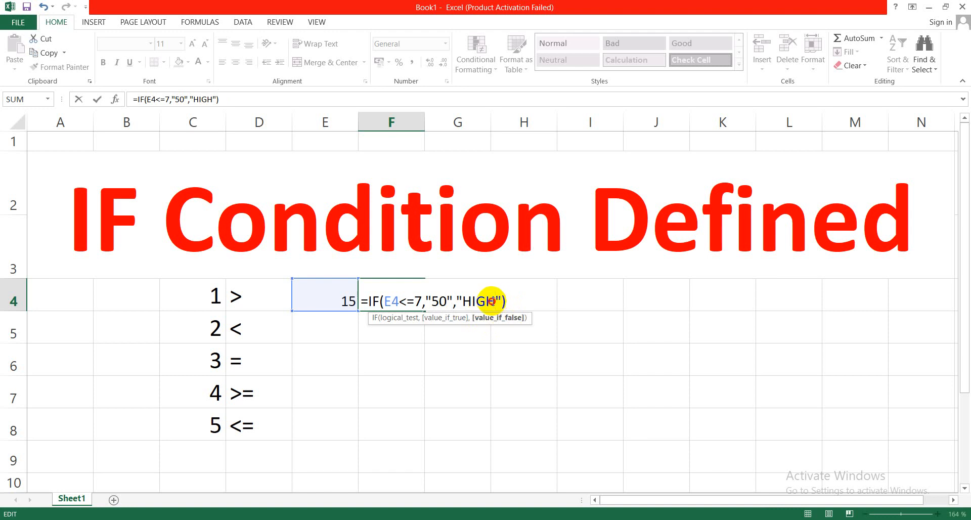
drag(493, 302, 465, 302)
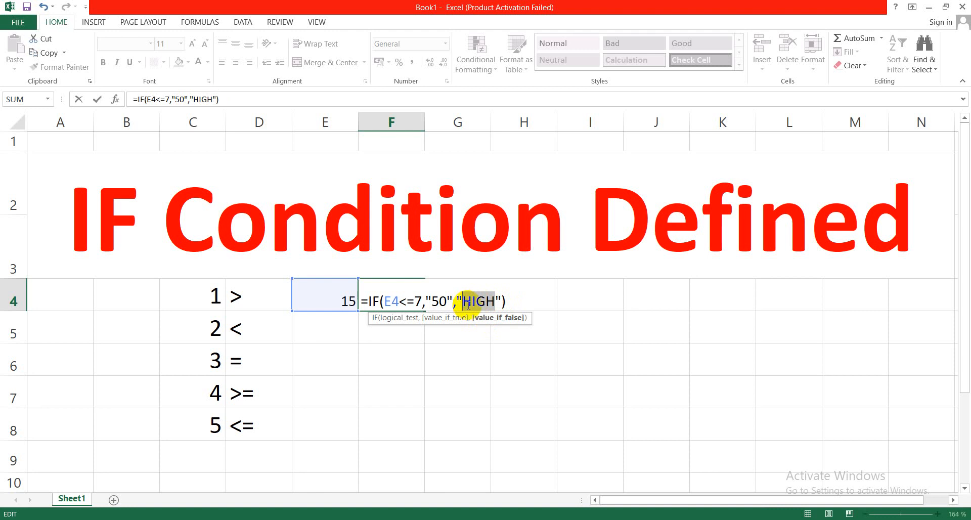
text(300)
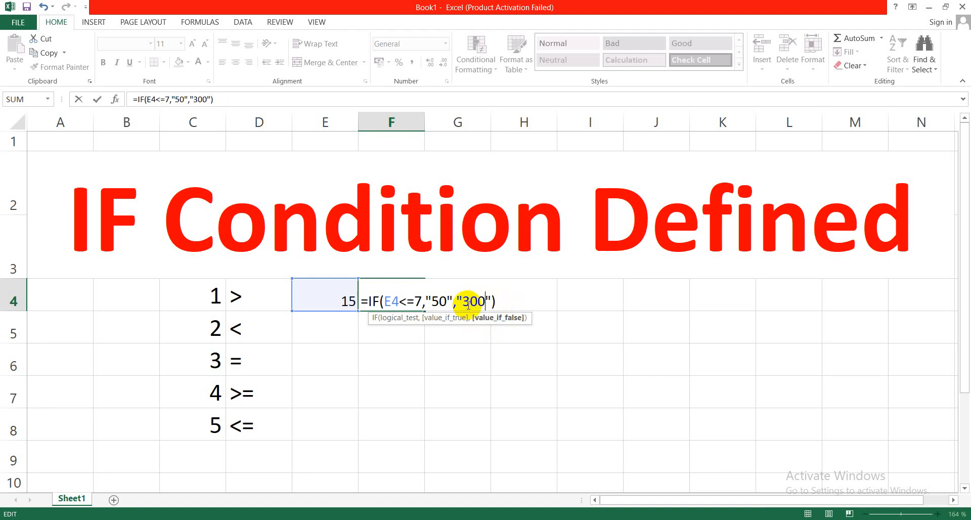
key(Return)
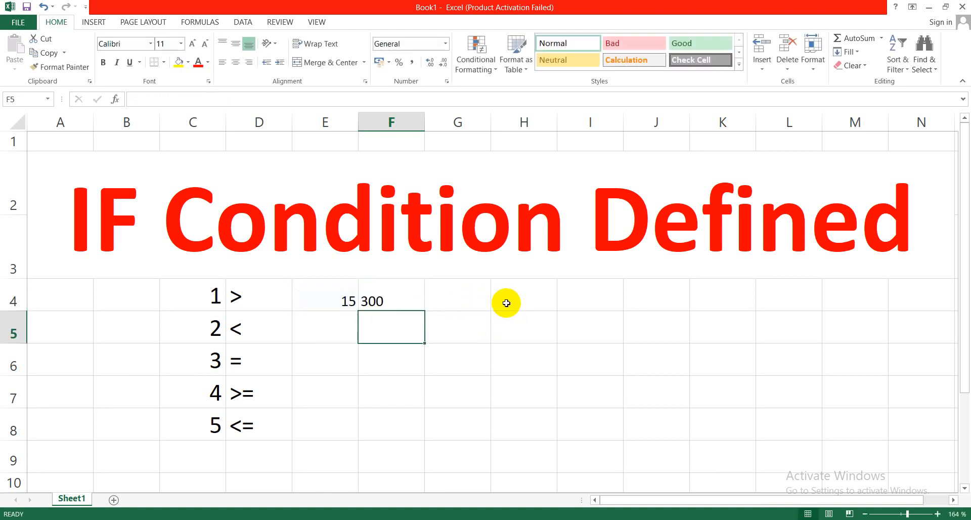
click(394, 298)
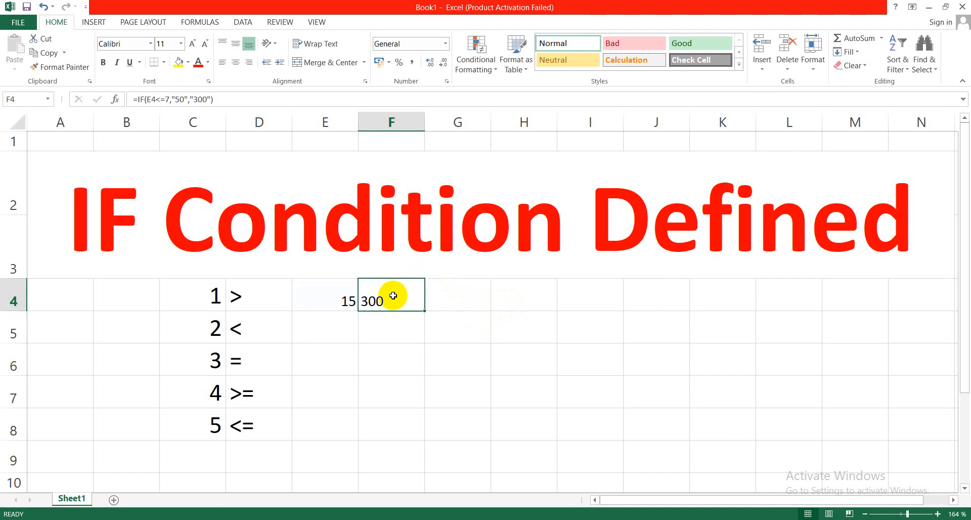
Set the value in E4 to 7 and compare it with the result of the 50/300 formula in F4.
click(334, 298)
text(7)
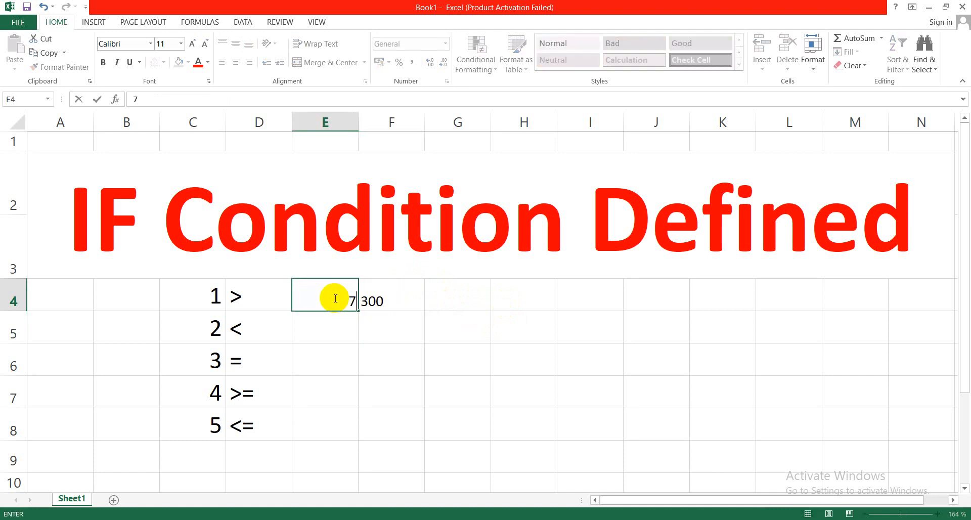
click(374, 322)
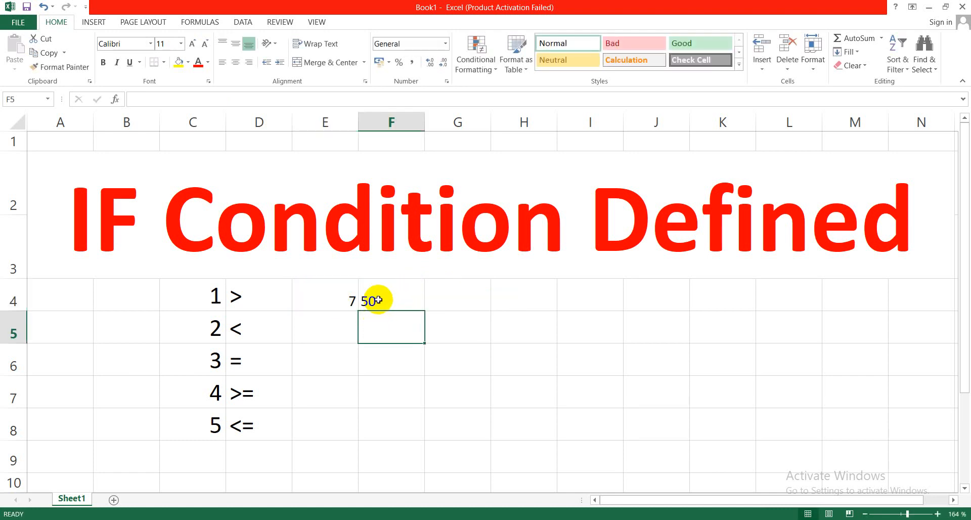
click(378, 300)
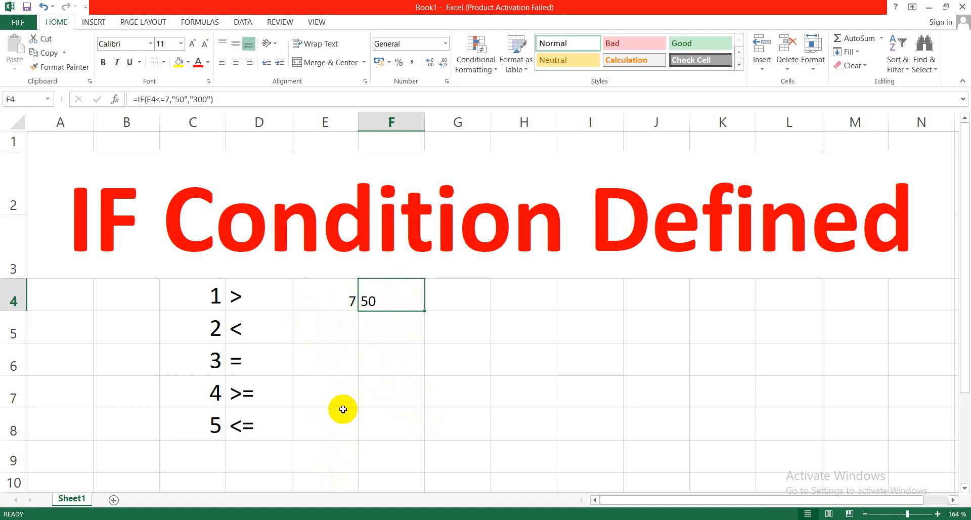
click(342, 306)
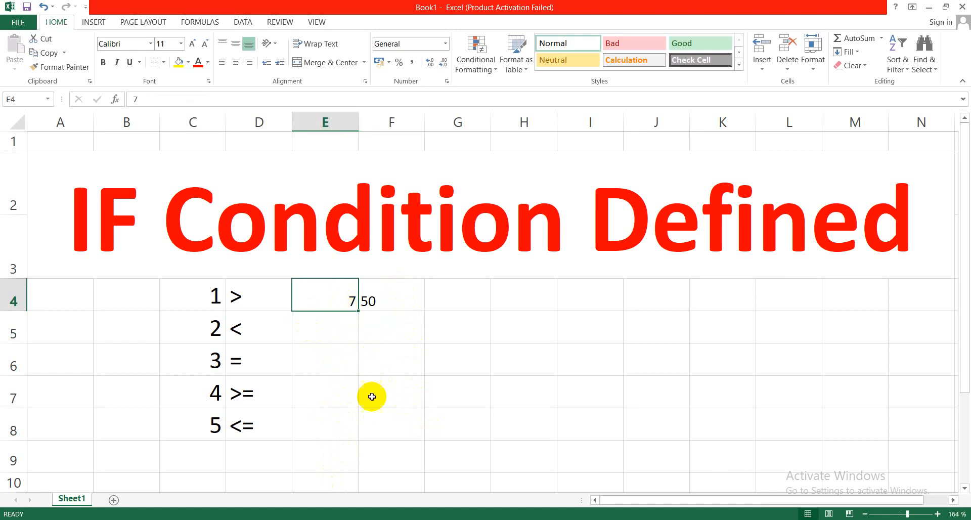